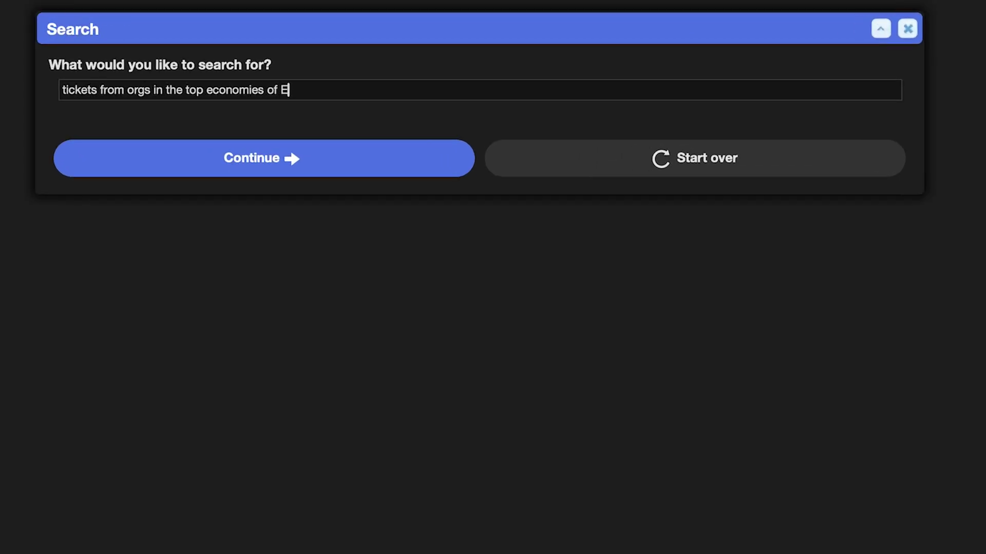
Run the AI search for tickets from organizations in Europe's top economies.
{"action": "key", "text": "Return"}
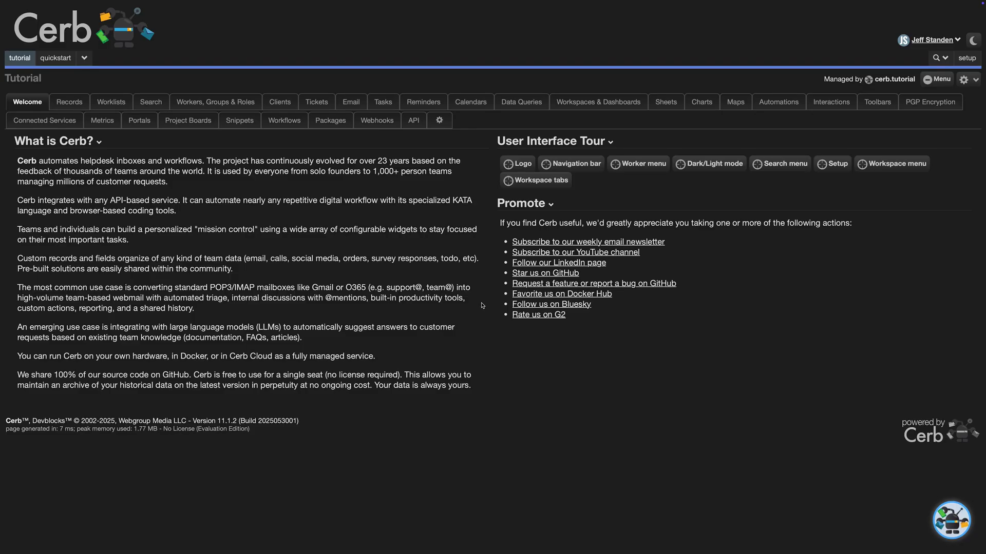
On Clients, inspect Baston Medical's record without saving and toggle the per-Country organization subtotals.
{"action": "left_click", "coordinate": [281, 101]}
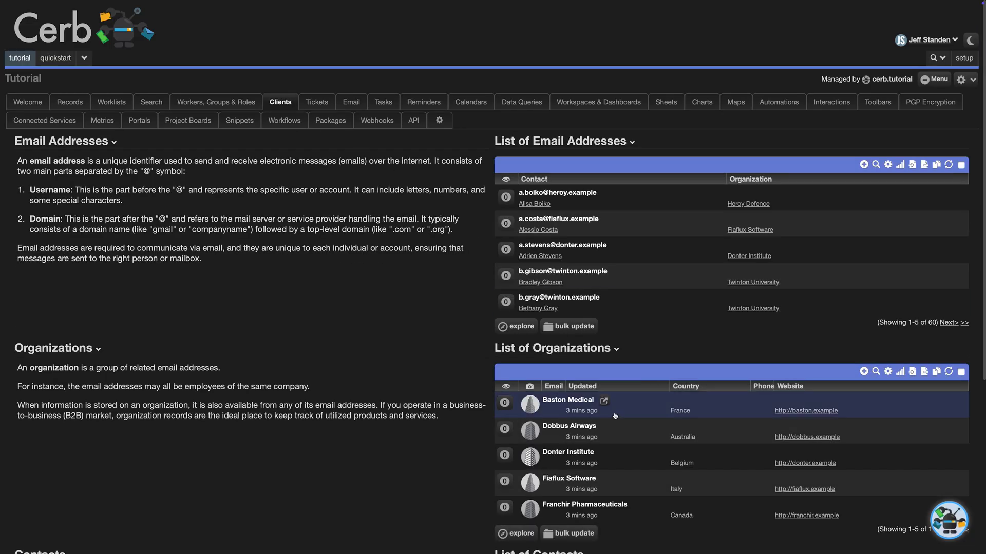
{"action": "left_click", "coordinate": [604, 402]}
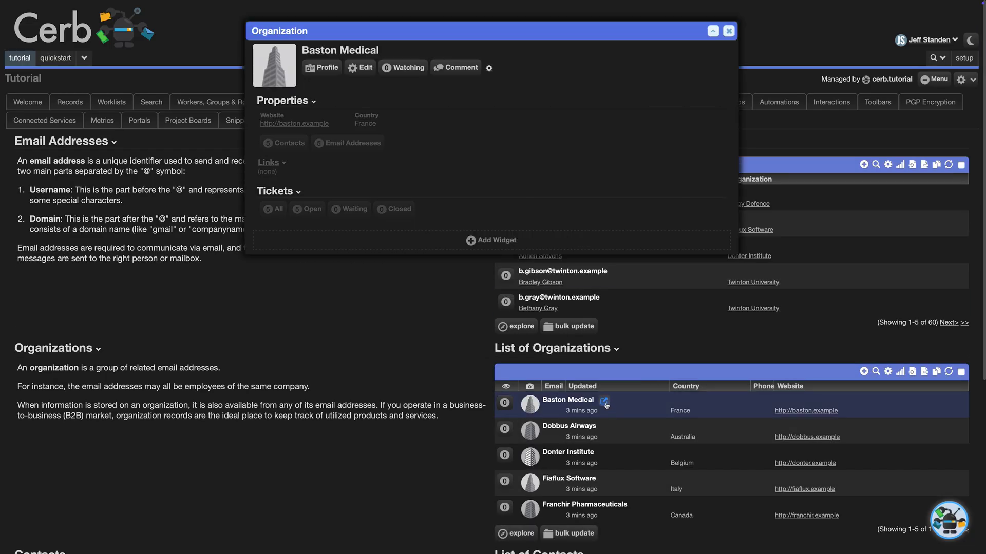
{"action": "left_click", "coordinate": [363, 68]}
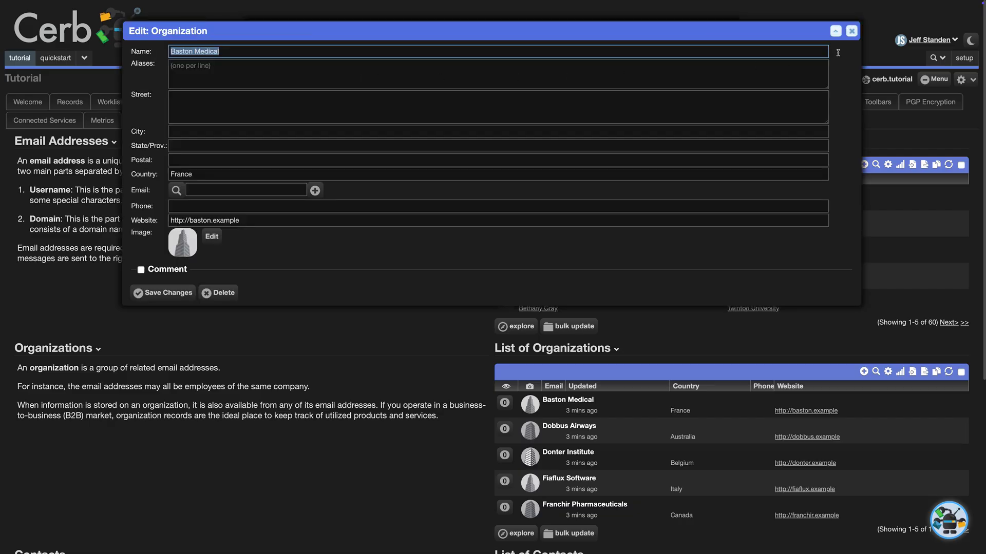
{"action": "left_click", "coordinate": [851, 31]}
{"action": "left_click", "coordinate": [730, 32]}
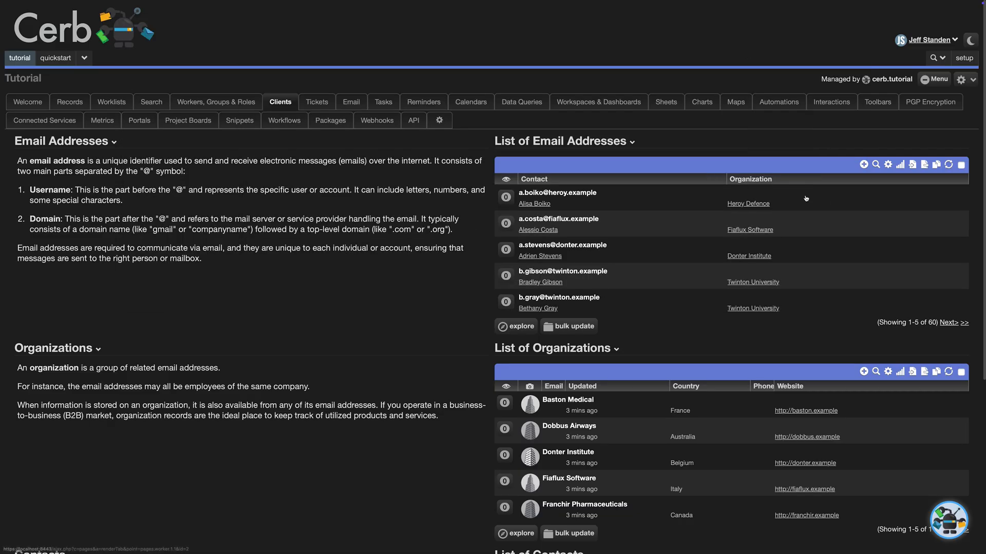
{"action": "left_click", "coordinate": [901, 371]}
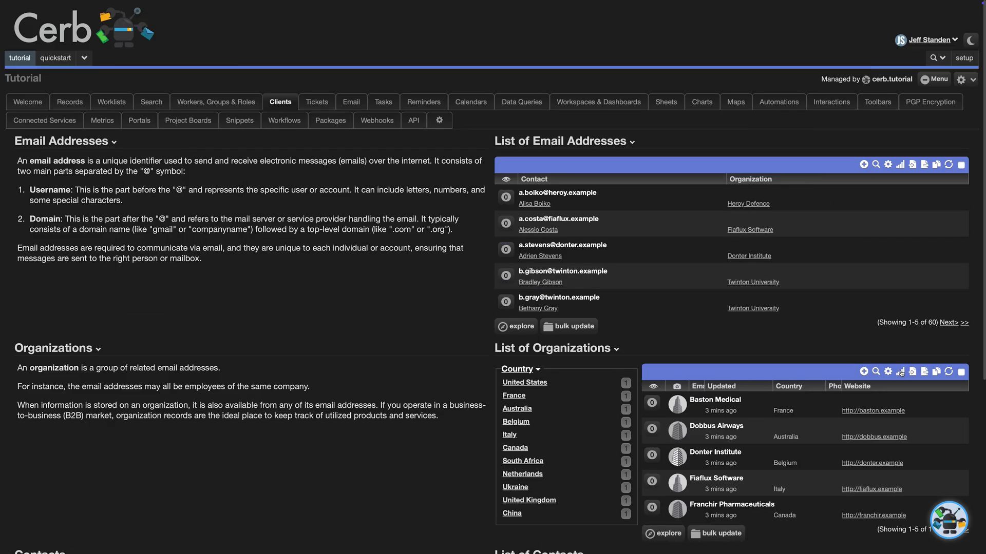
{"action": "left_click", "coordinate": [901, 372]}
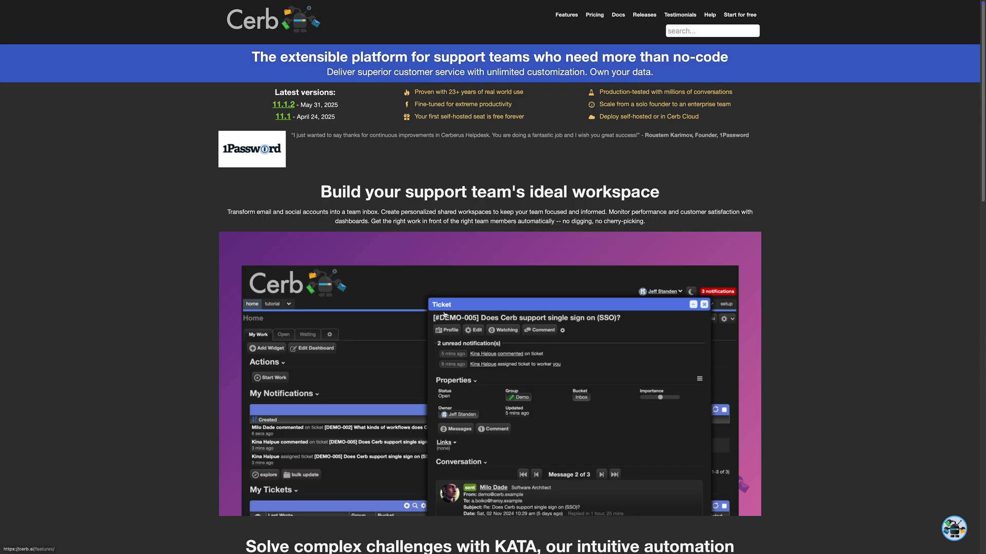
Open the Docs' Search agent how-to guide and copy its example workflow template.
{"action": "left_click", "coordinate": [618, 15]}
{"action": "left_click", "coordinate": [265, 192]}
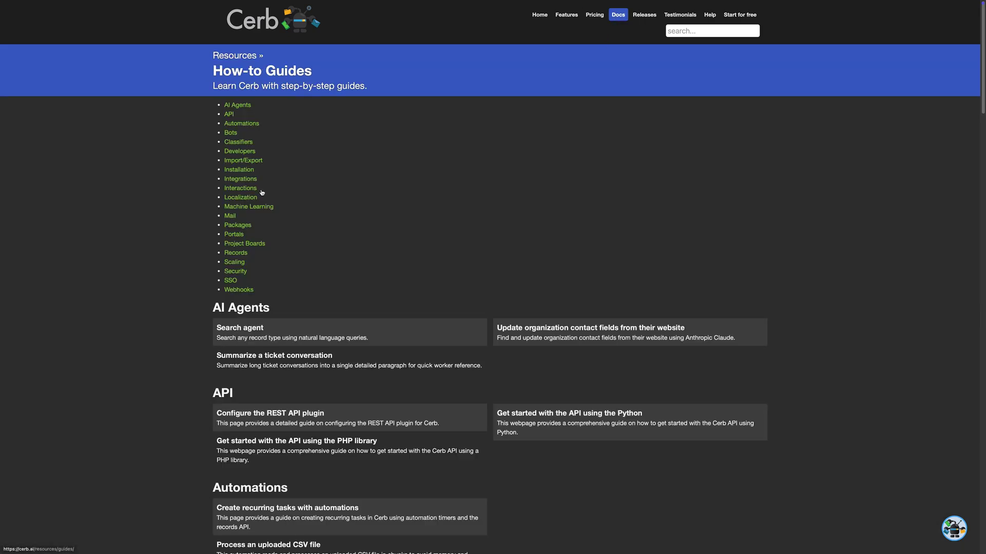
{"action": "left_click", "coordinate": [235, 106]}
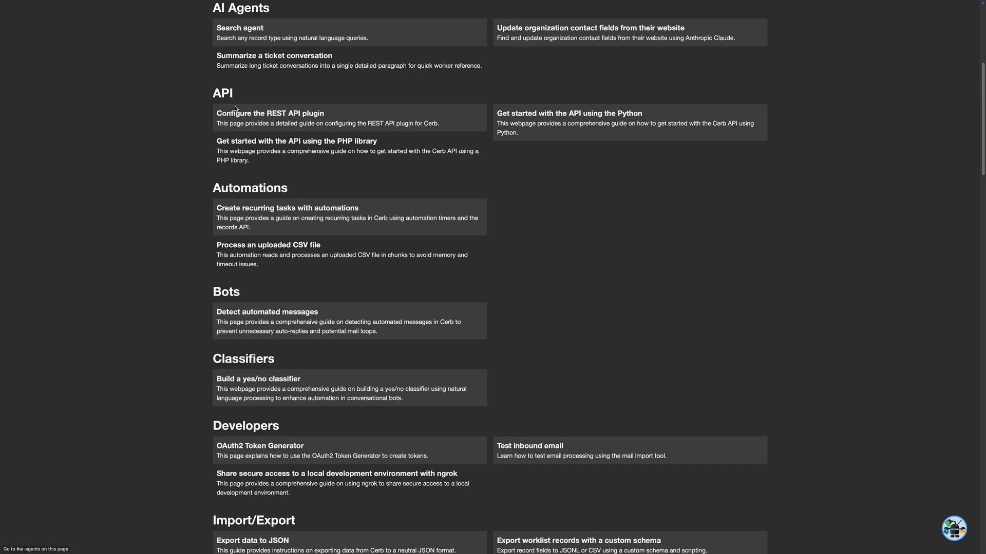
{"action": "left_click", "coordinate": [242, 28]}
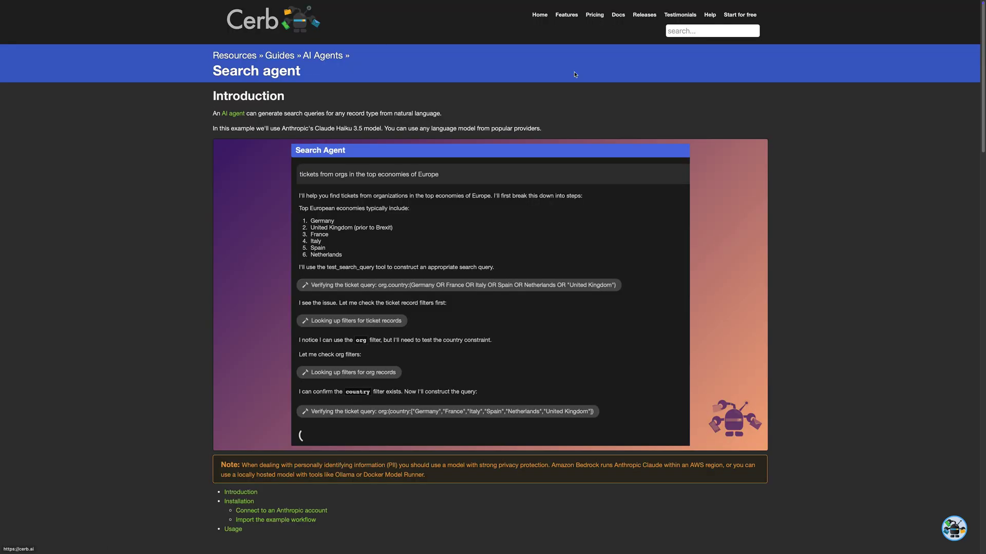
{"action": "scroll", "coordinate": [799, 201], "scroll_direction": "down", "scroll_amount": 2}
{"action": "scroll", "coordinate": [801, 208], "scroll_direction": "down", "scroll_amount": 5}
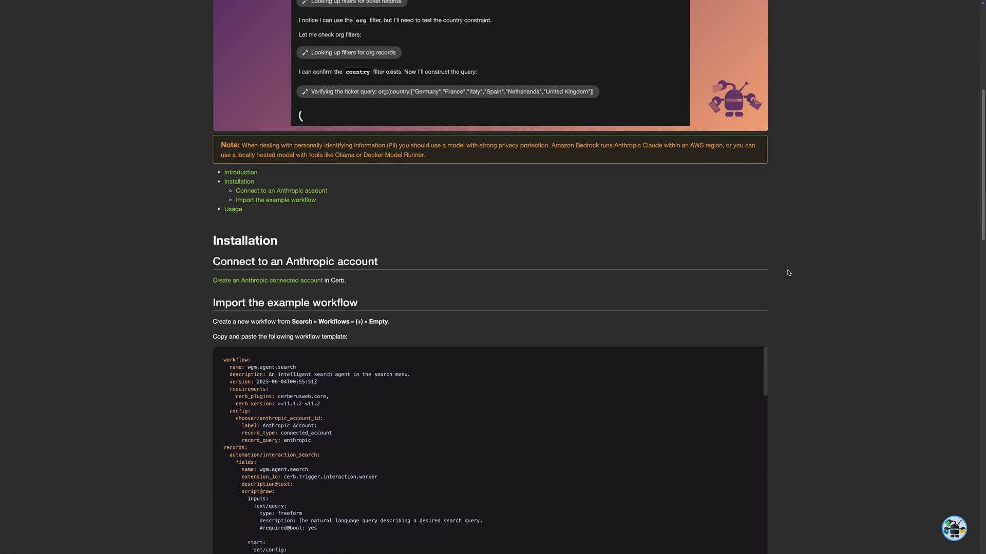
{"action": "left_click", "coordinate": [752, 355]}
{"action": "key", "text": "ctrl+Tab"}
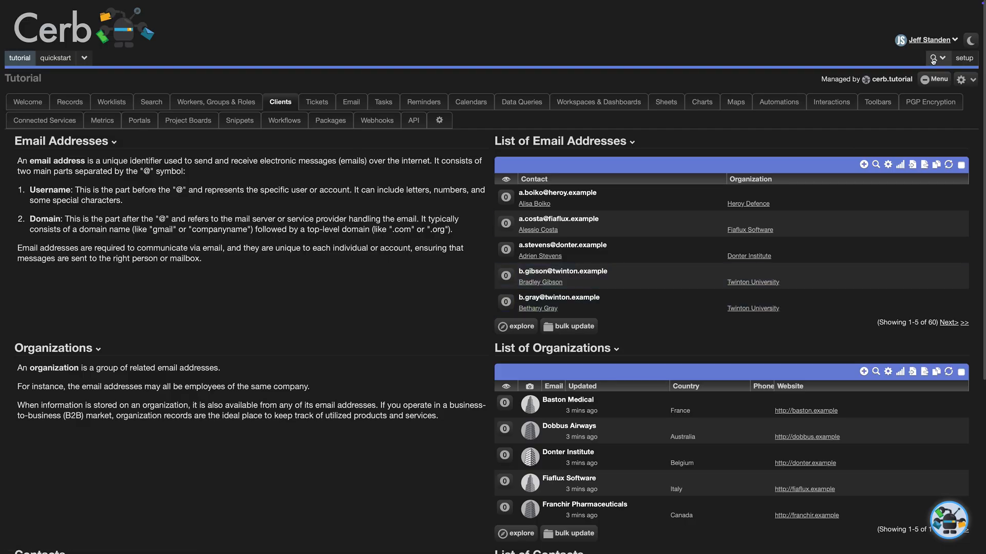
Open the Workflows record search and start adding a new workflow.
{"action": "left_click", "coordinate": [938, 57]}
{"action": "left_click", "coordinate": [864, 136]}
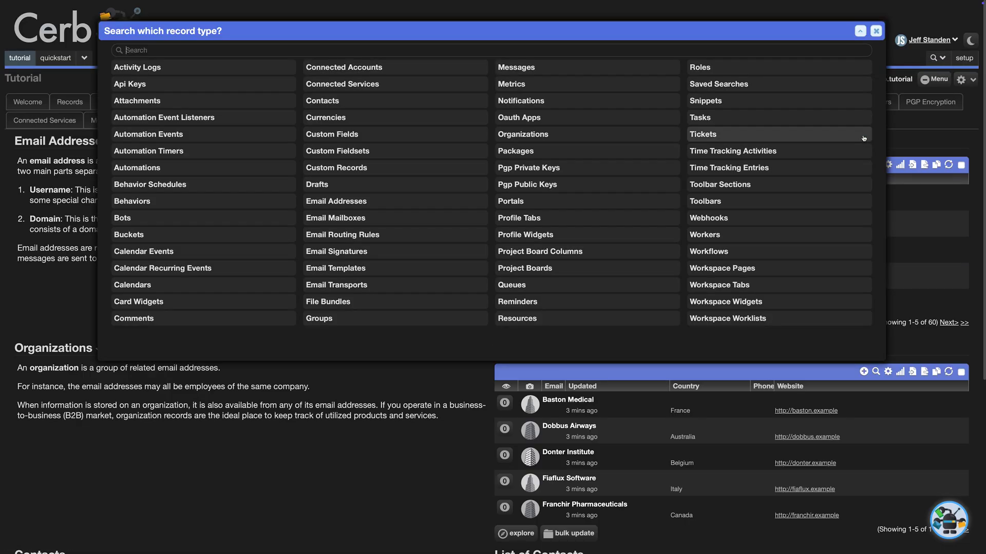
{"action": "left_click", "coordinate": [723, 251]}
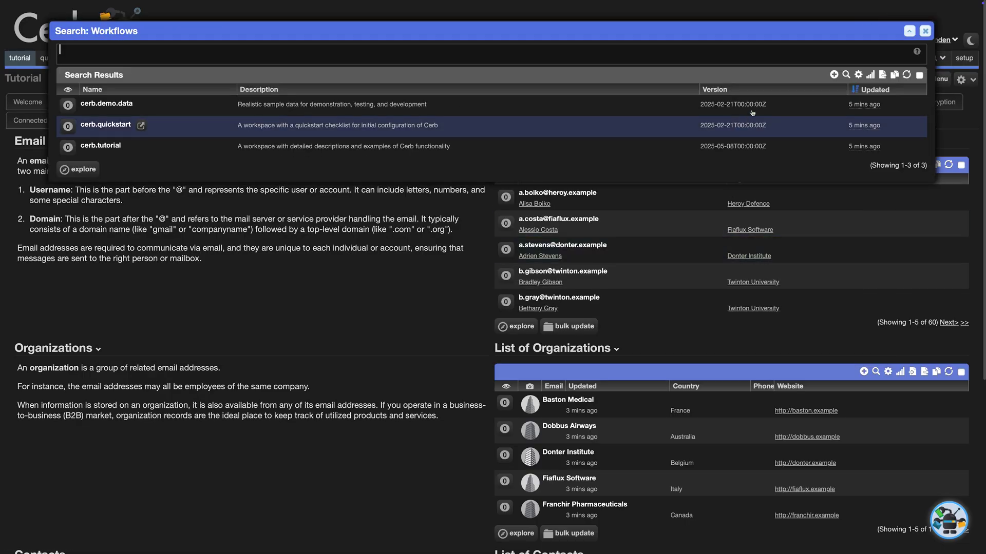
{"action": "left_click", "coordinate": [831, 76]}
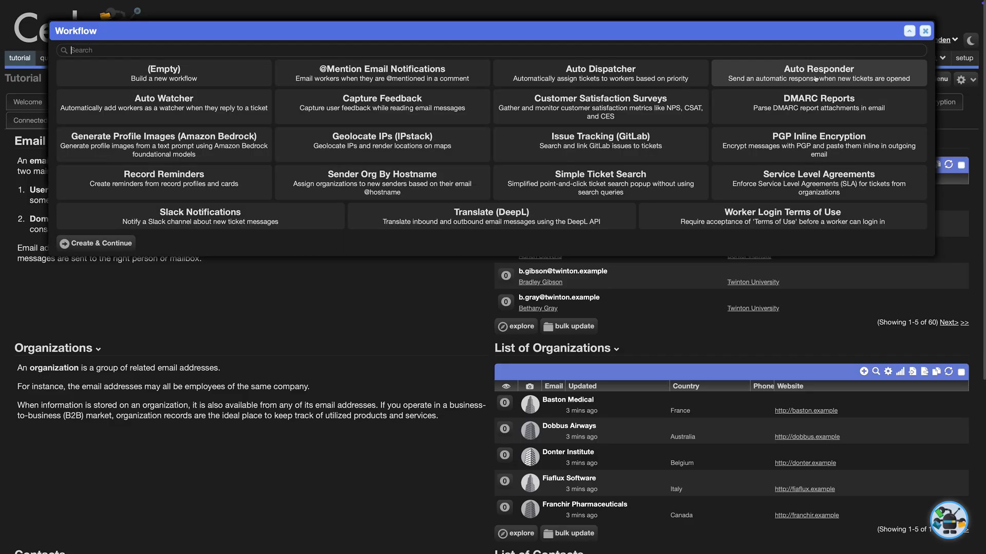
Build the workflow from the (Empty) template by pasting the search agent template, then continue to its Anthropic account choice.
{"action": "left_click", "coordinate": [97, 244]}
{"action": "left_click", "coordinate": [276, 116]}
{"action": "key", "text": "ctrl+a"}
{"action": "key", "text": "ctrl+v"}
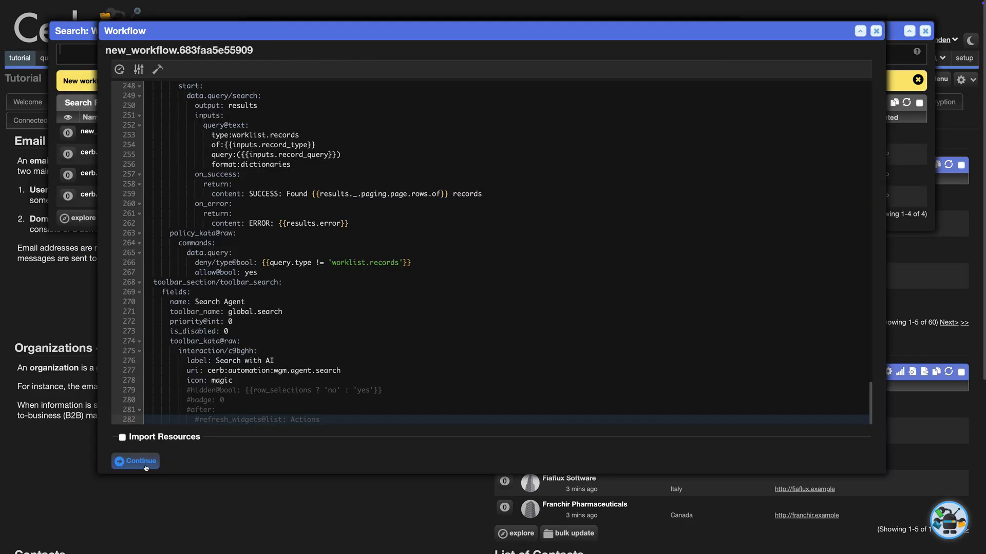
{"action": "left_click", "coordinate": [135, 461]}
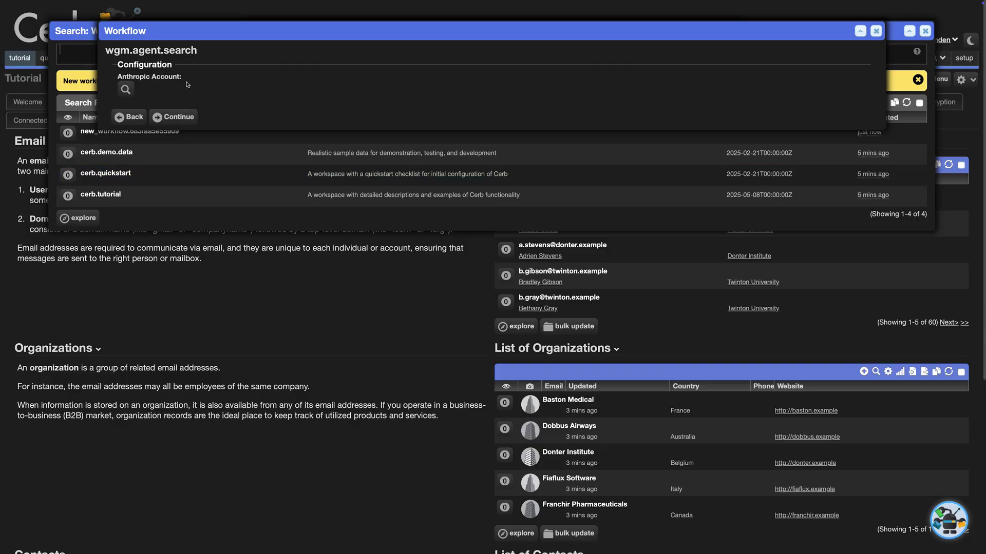
{"action": "left_click", "coordinate": [119, 92]}
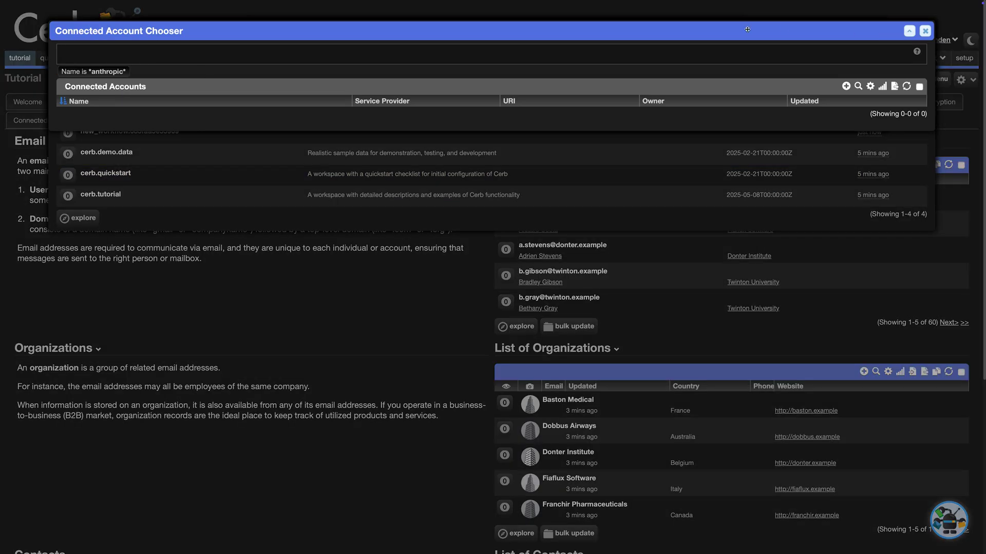
Create an Anthropic connected account using the pasted API key.
{"action": "left_click", "coordinate": [845, 86]}
{"action": "left_click", "coordinate": [487, 58]}
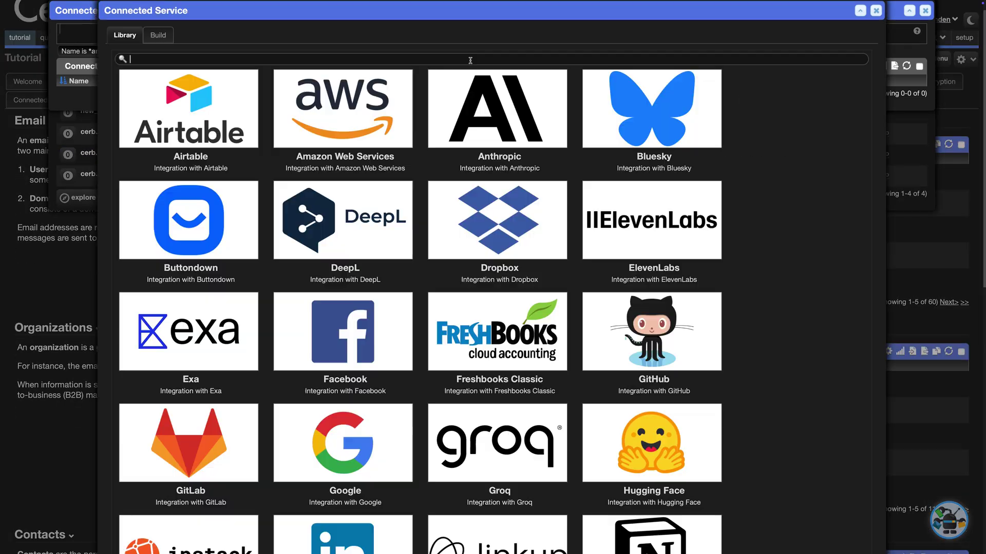
{"action": "left_click", "coordinate": [490, 118]}
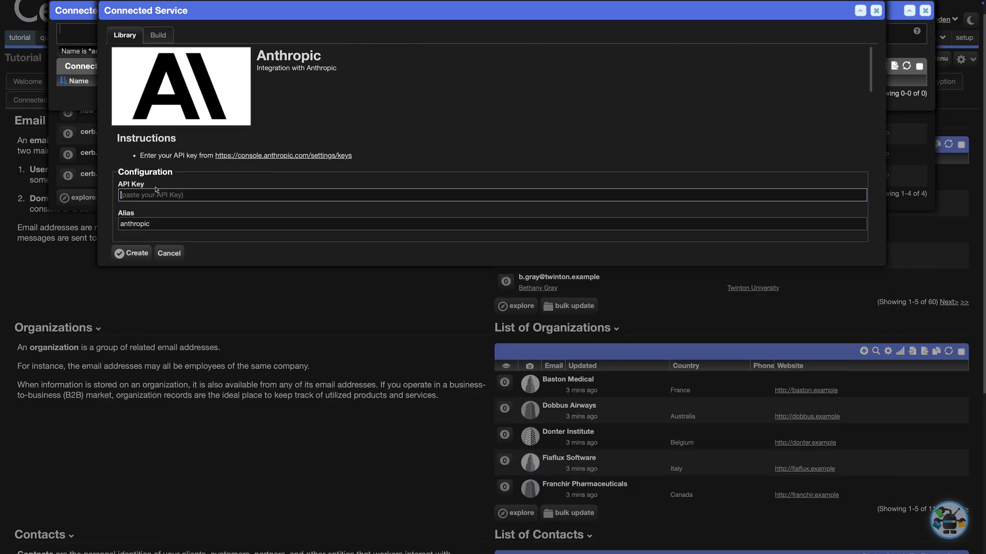
{"action": "key", "text": "ctrl+v"}
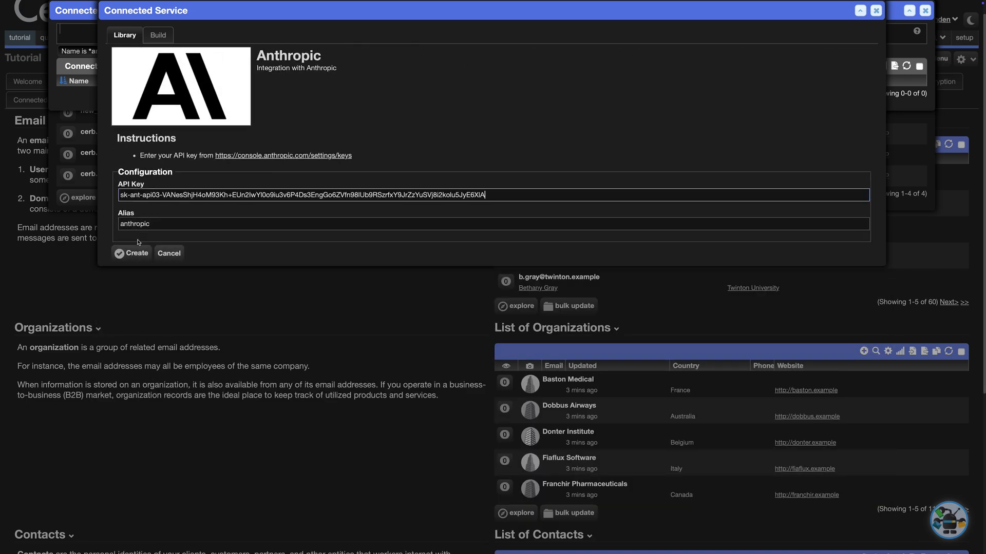
{"action": "left_click", "coordinate": [132, 253]}
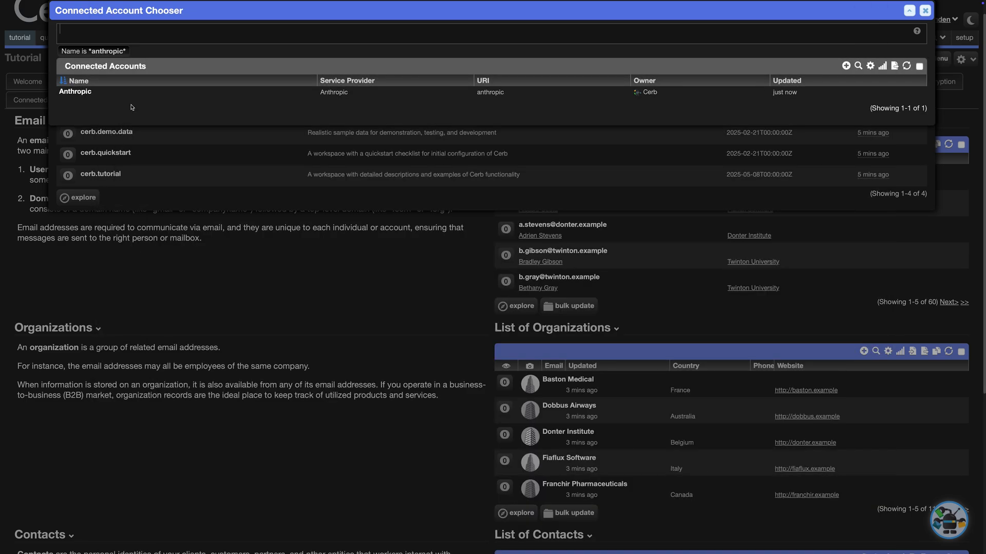
Select the new Anthropic account and apply the changes to finish wgm.agent.search.
{"action": "left_click", "coordinate": [133, 100]}
{"action": "left_click", "coordinate": [170, 97]}
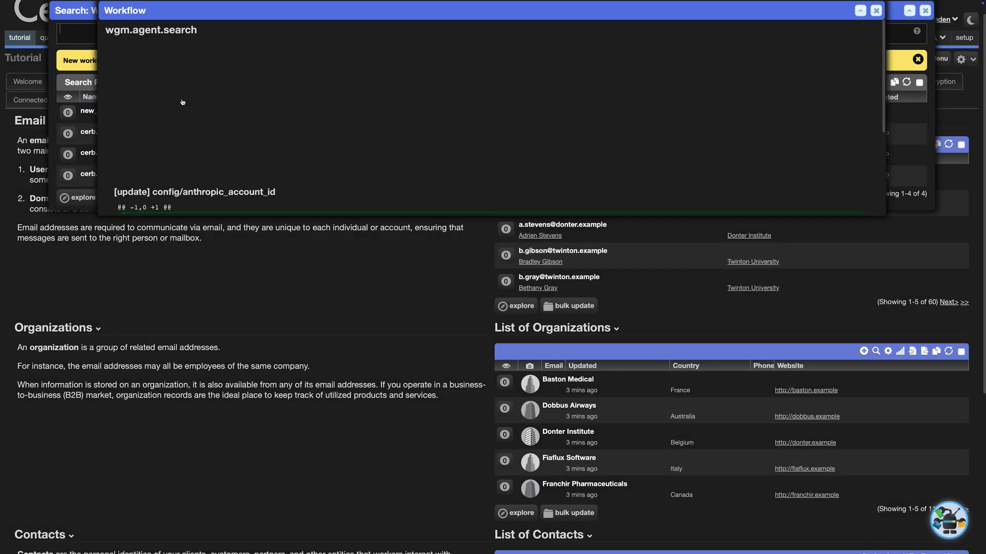
{"action": "left_click", "coordinate": [179, 207]}
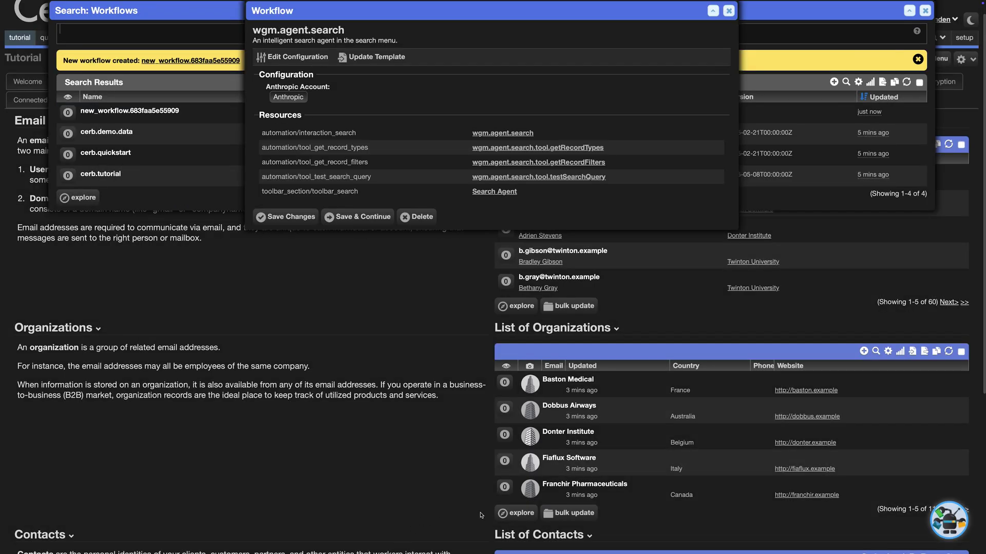
{"action": "scroll", "coordinate": [481, 515], "scroll_direction": "up", "scroll_amount": 1}
Ask Search with AI for 'organizations in europe' and review the five European organizations found.
{"action": "key", "text": "Escape"}
{"action": "key", "text": "Escape"}
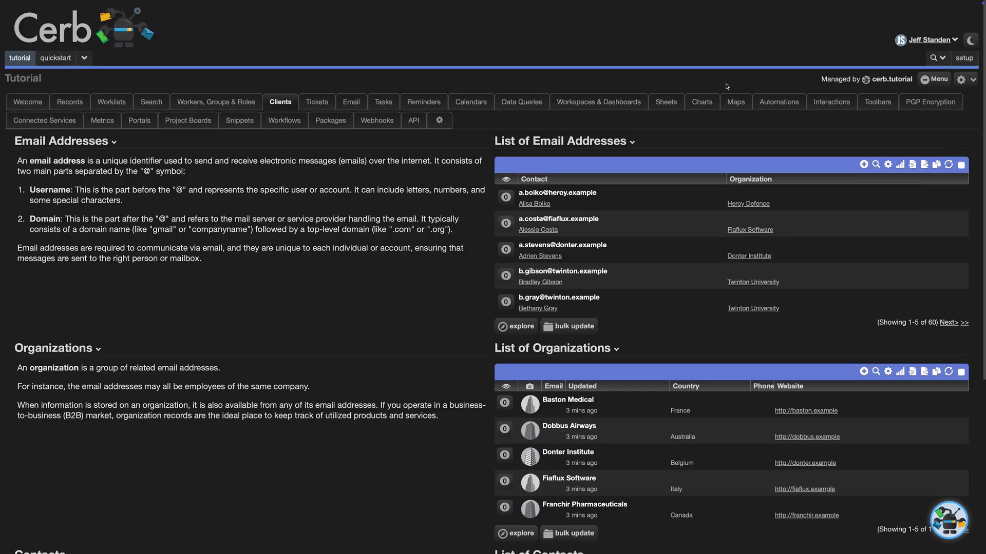
{"action": "left_click", "coordinate": [933, 59]}
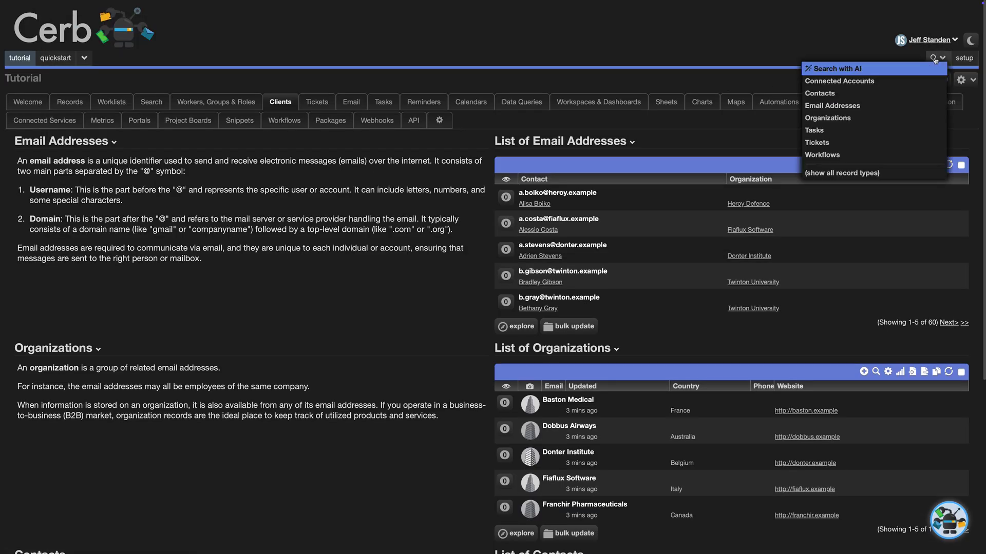
{"action": "left_click", "coordinate": [861, 67]}
{"action": "type", "text": "org"}
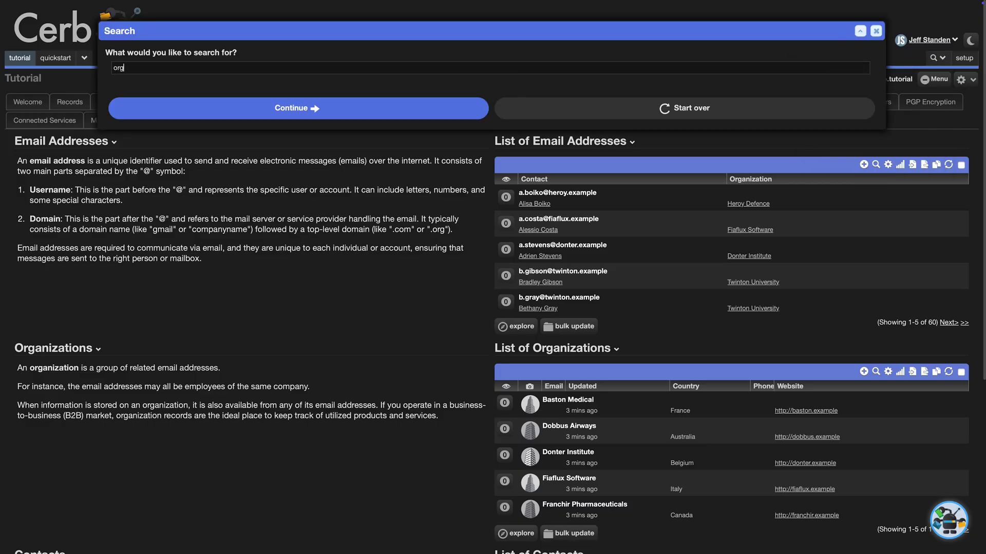
{"action": "type", "text": "anizations in europe"}
{"action": "key", "text": "Return"}
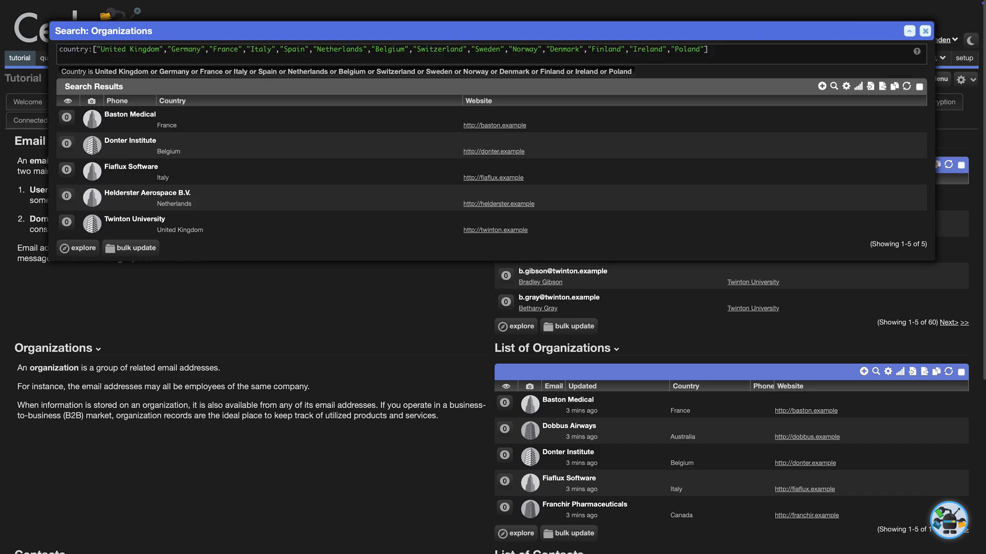
{"action": "key", "text": "Escape"}
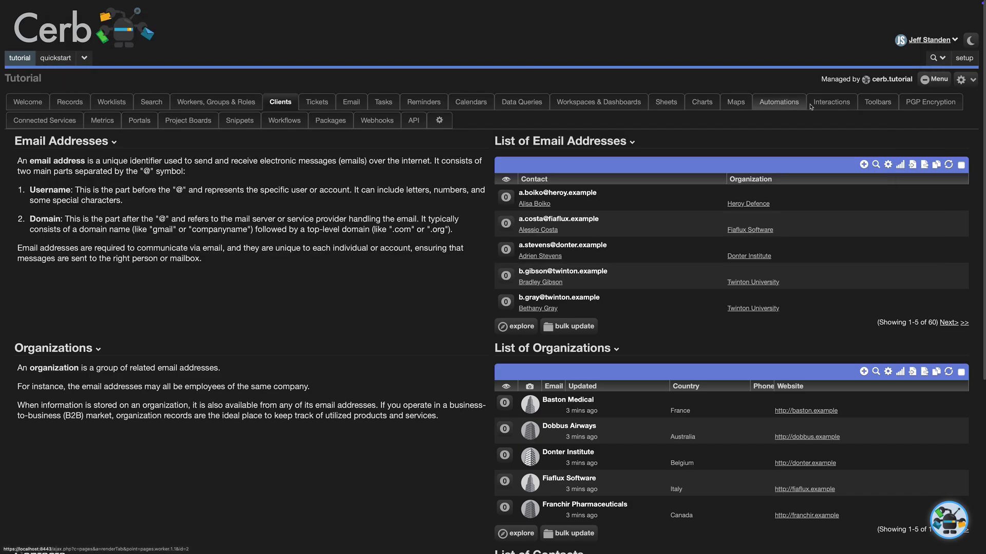
Clear Webgroup Media, LLC's Website field and save the organization.
{"action": "left_click", "coordinate": [933, 57]}
{"action": "left_click", "coordinate": [827, 118]}
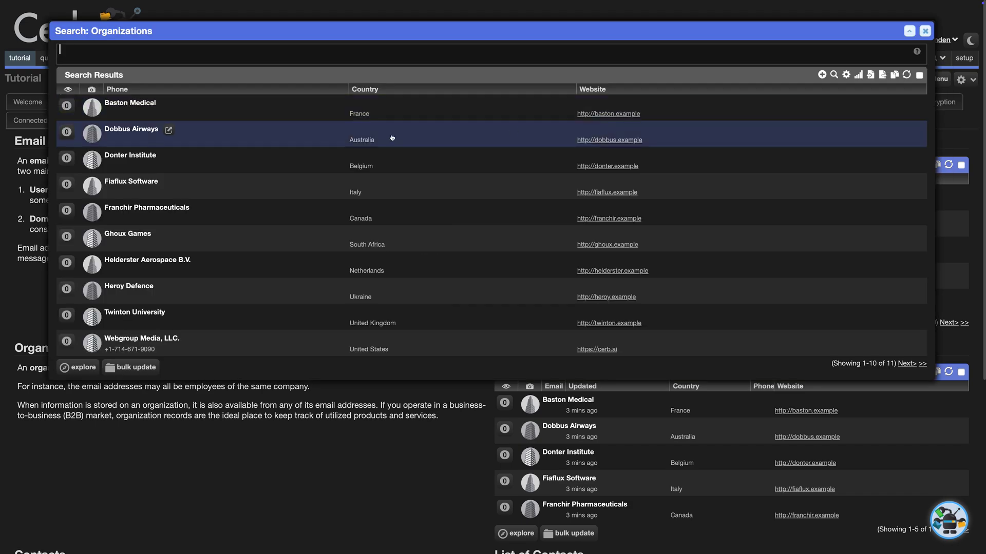
{"action": "left_click", "coordinate": [189, 340]}
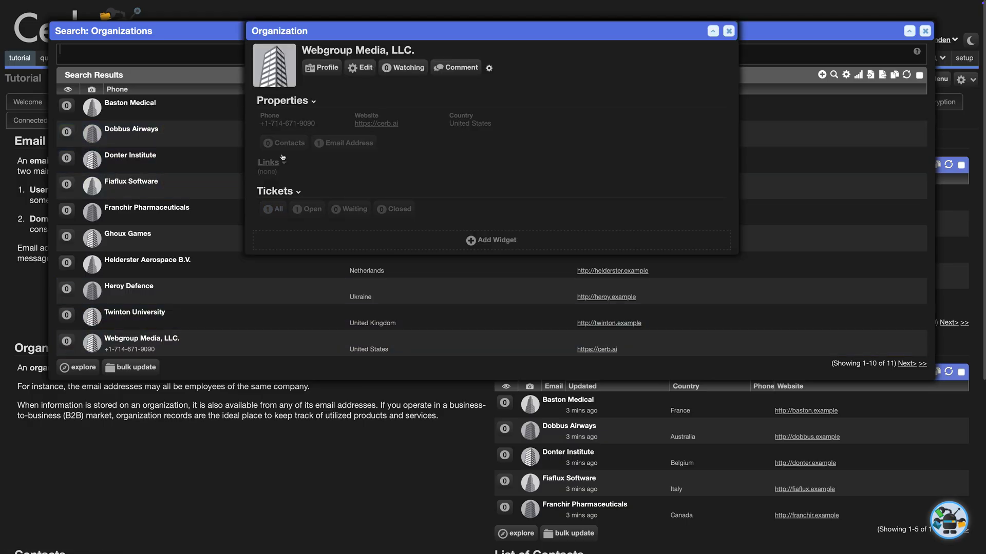
{"action": "left_click", "coordinate": [354, 68]}
{"action": "triple_click", "coordinate": [199, 218]}
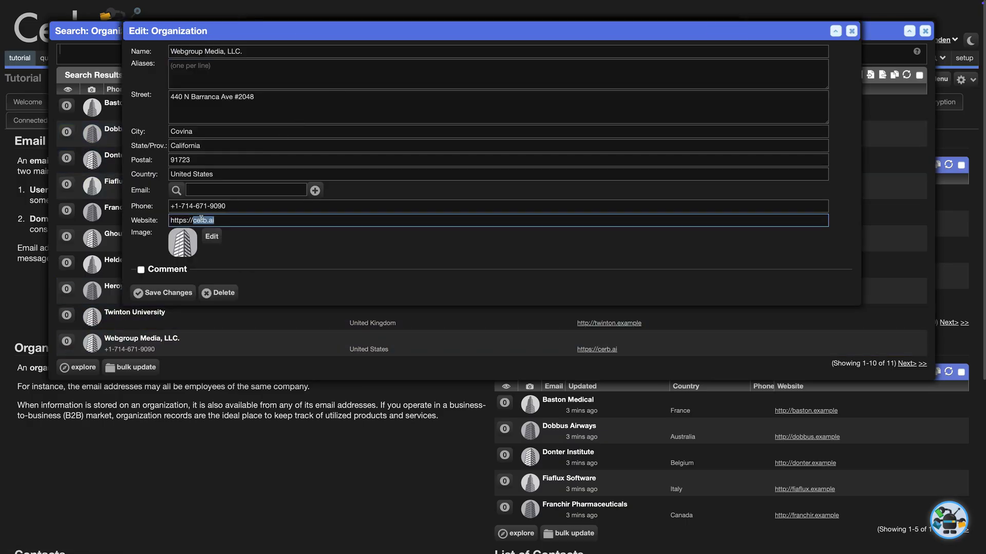
{"action": "key", "text": "BackSpace"}
{"action": "left_click", "coordinate": [190, 295]}
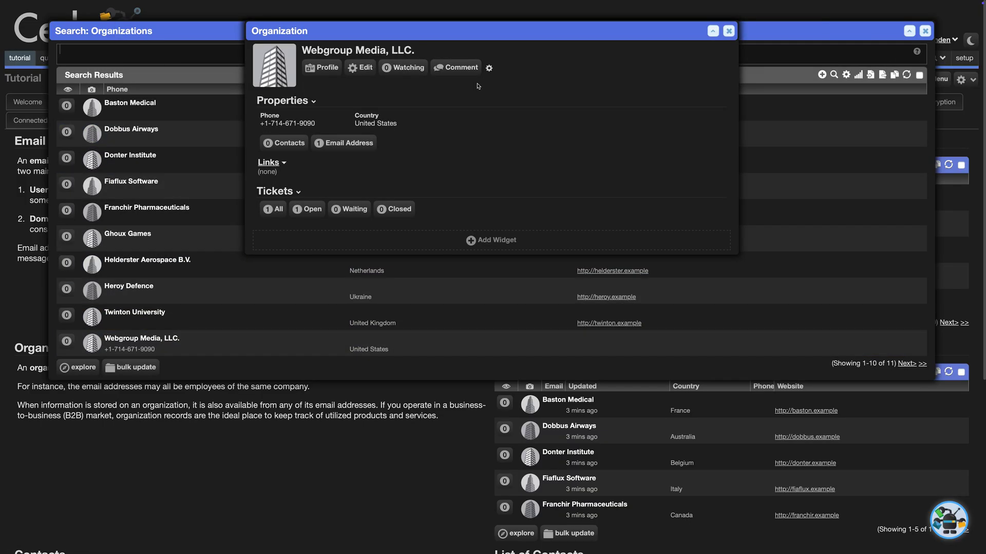
{"action": "key", "text": "Escape"}
{"action": "key", "text": "Escape"}
Ask Search with AI for 'Organizations without a website', which returns only Webgroup Media.
{"action": "left_click", "coordinate": [932, 58]}
{"action": "left_click", "coordinate": [908, 70]}
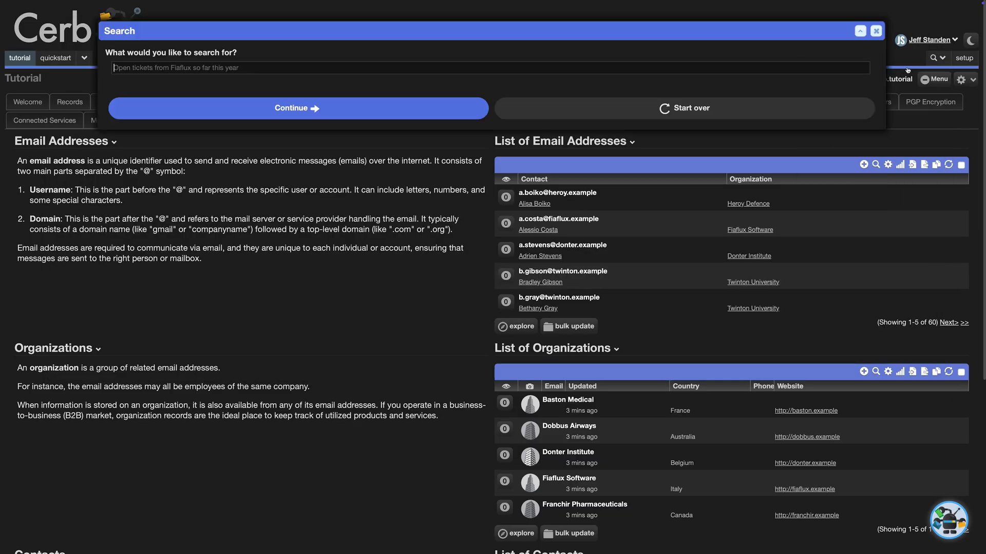
{"action": "type", "text": "Organi"}
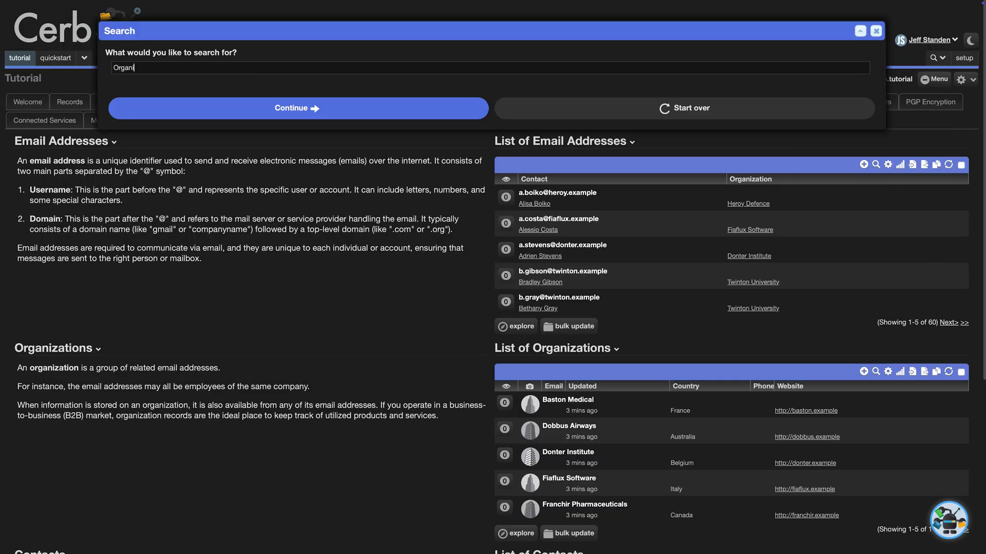
{"action": "type", "text": "zations without a website"}
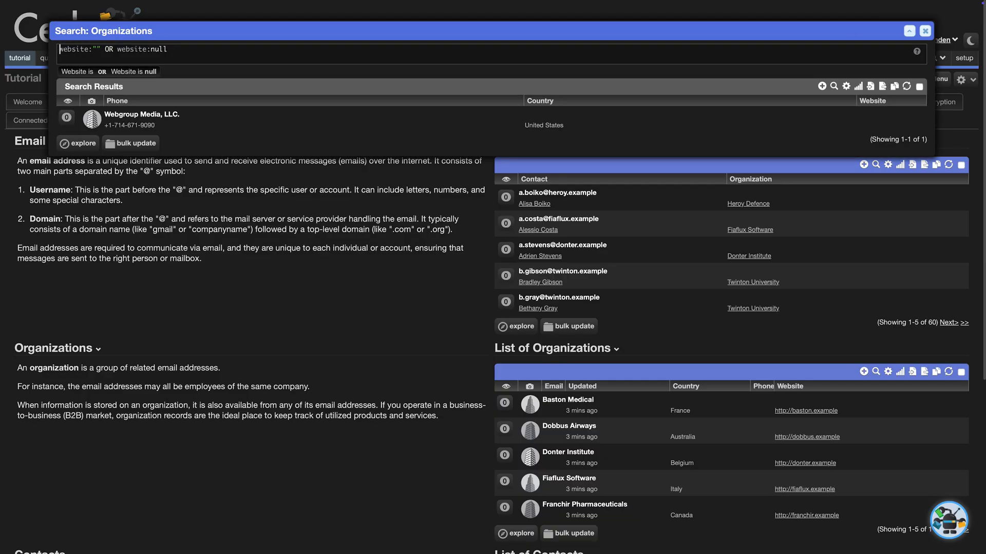
{"action": "key", "text": "Escape"}
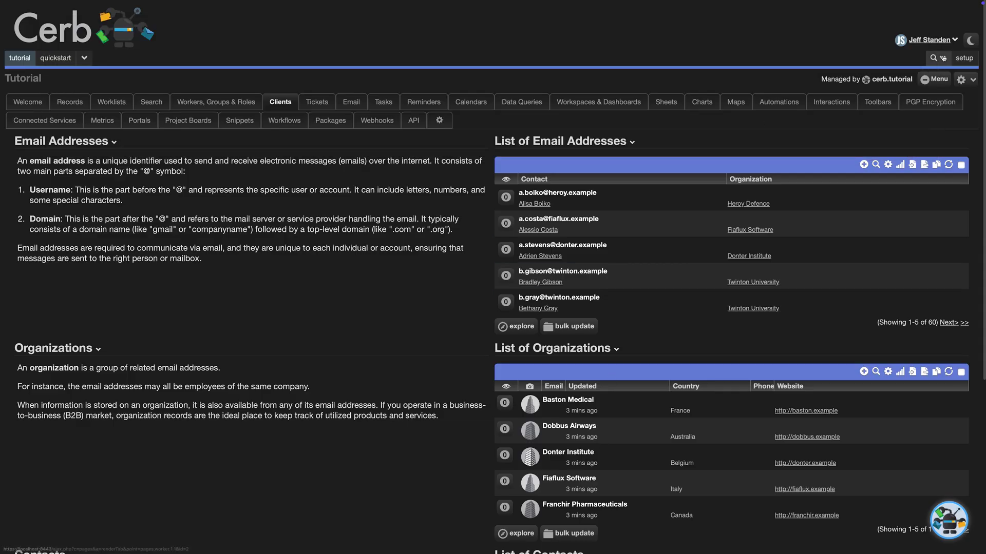
Open the Custom Fields record search and start a new custom field.
{"action": "left_click", "coordinate": [943, 58]}
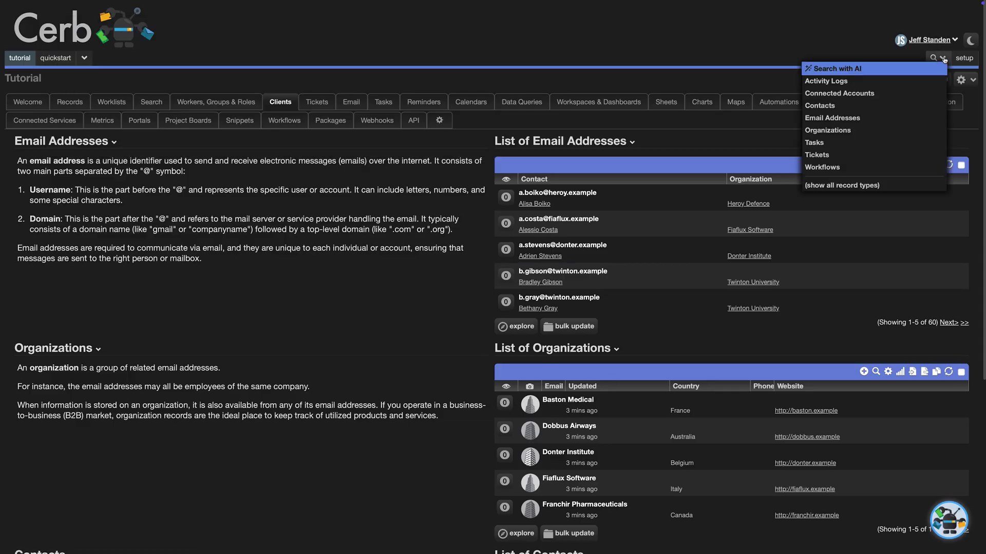
{"action": "left_click", "coordinate": [849, 186]}
{"action": "left_click", "coordinate": [390, 135]}
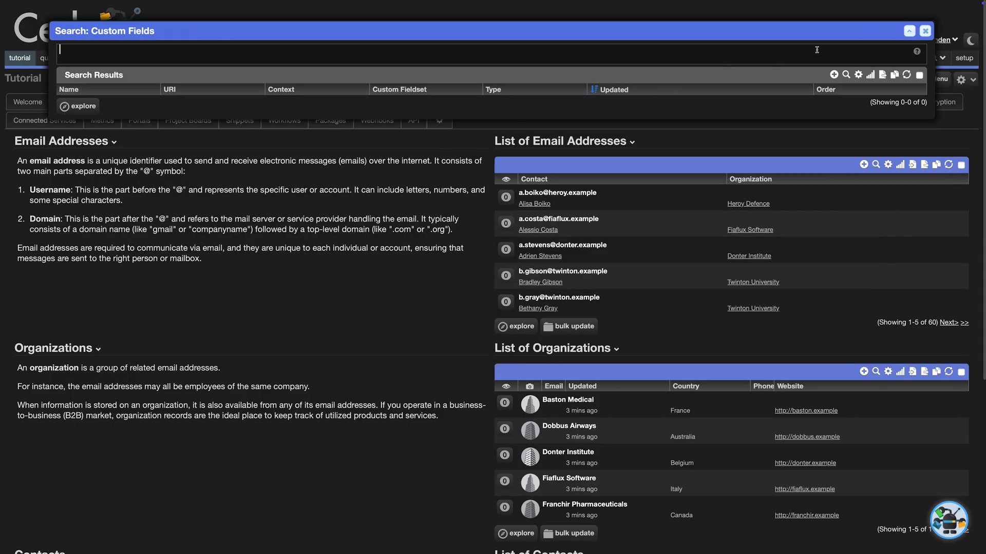
{"action": "left_click", "coordinate": [834, 75]}
Define Industry (URI industry) as an Organization picklist with pasted options like Mining and Transport, and save.
{"action": "left_click", "coordinate": [368, 51]}
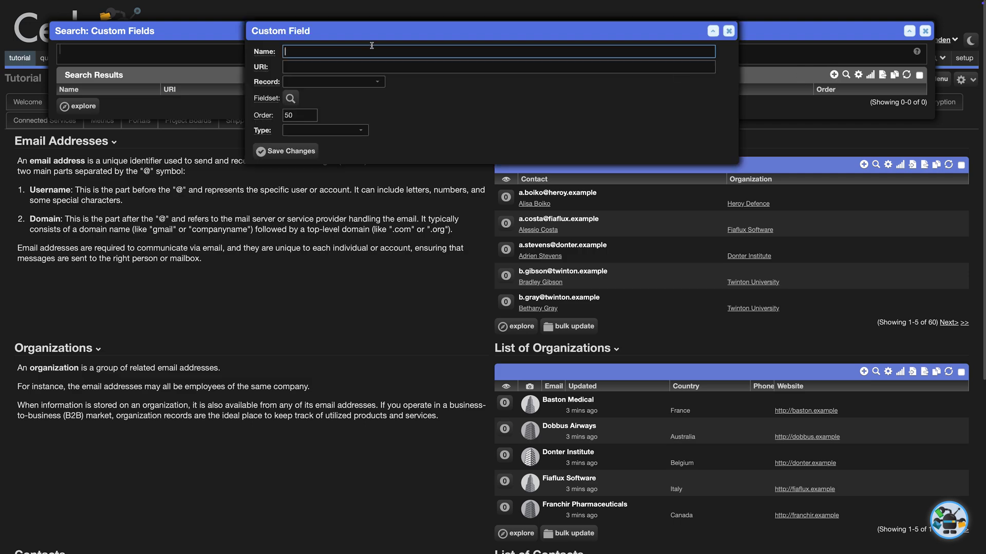
{"action": "type", "text": "Industry"}
{"action": "key", "text": "Tab"}
{"action": "type", "text": "indus"}
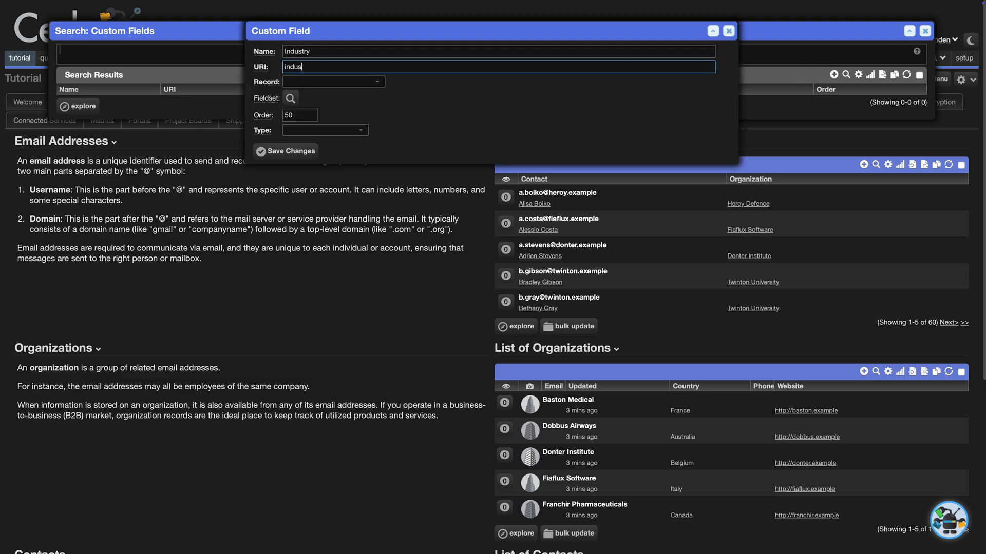
{"action": "type", "text": "try"}
{"action": "key", "text": "Tab"}
{"action": "type", "text": "o"}
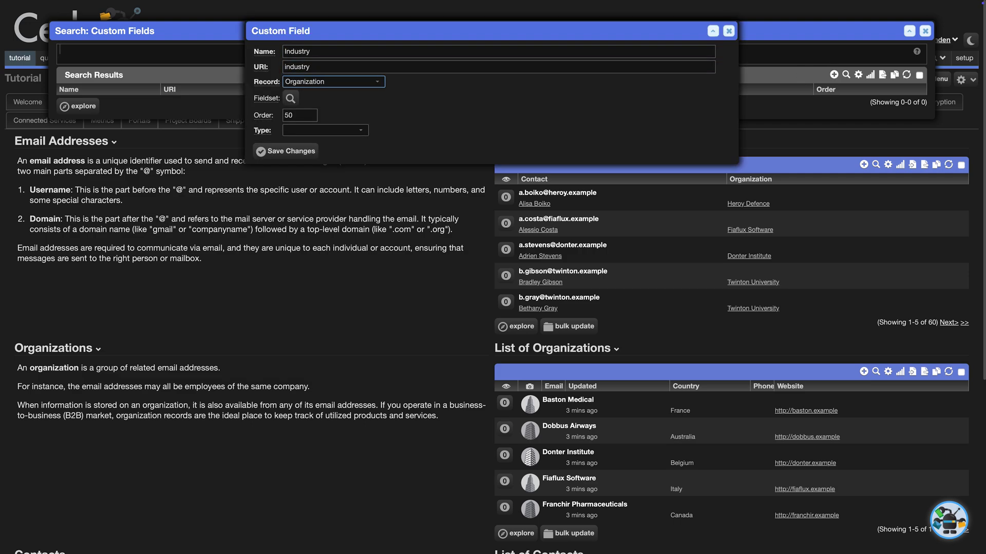
{"action": "key", "text": "Tab"}
{"action": "key", "text": "Tab"}
{"action": "key", "text": "Tab"}
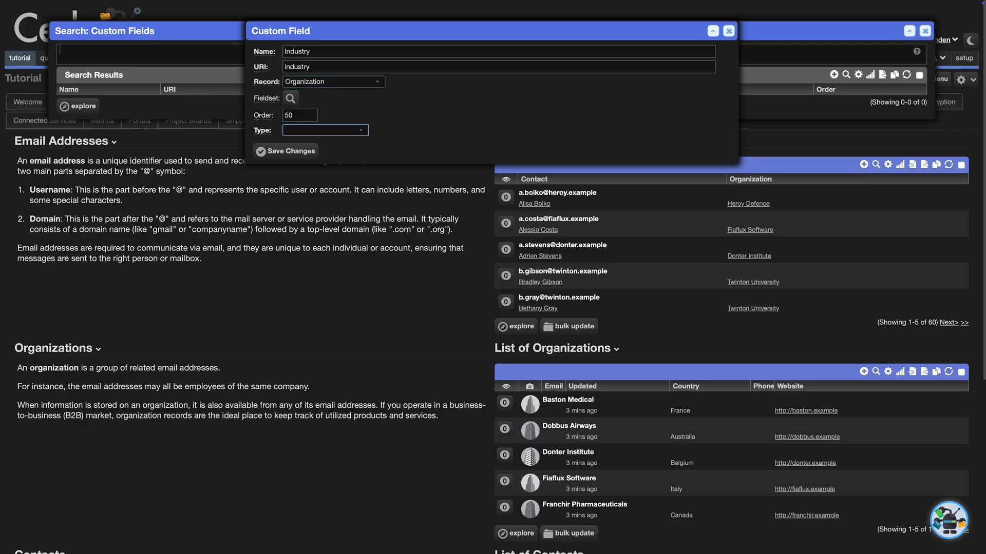
{"action": "type", "text": "p"}
{"action": "key", "text": "Tab"}
{"action": "key", "text": "ctrl+v"}
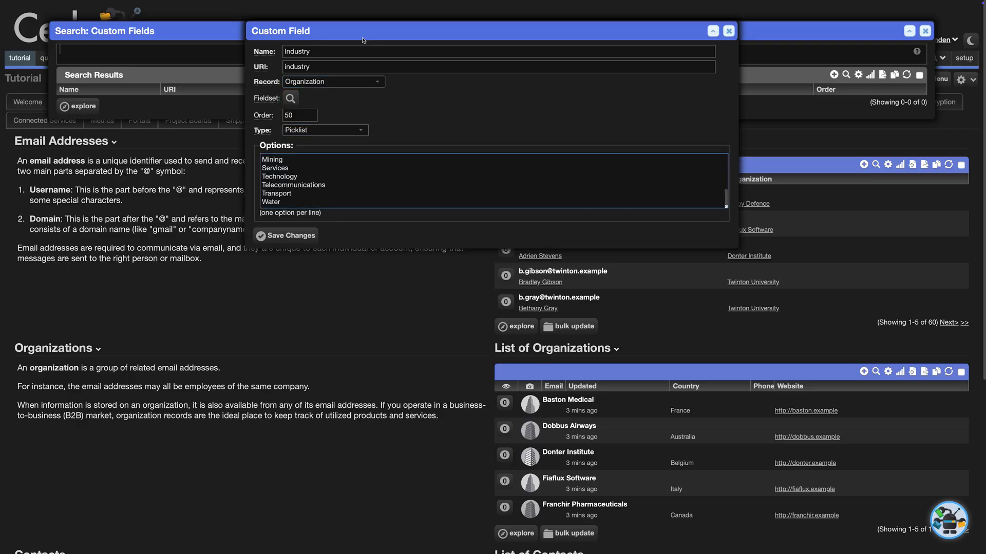
{"action": "scroll", "coordinate": [313, 182], "scroll_direction": "up", "scroll_amount": 5}
{"action": "left_click", "coordinate": [302, 234]}
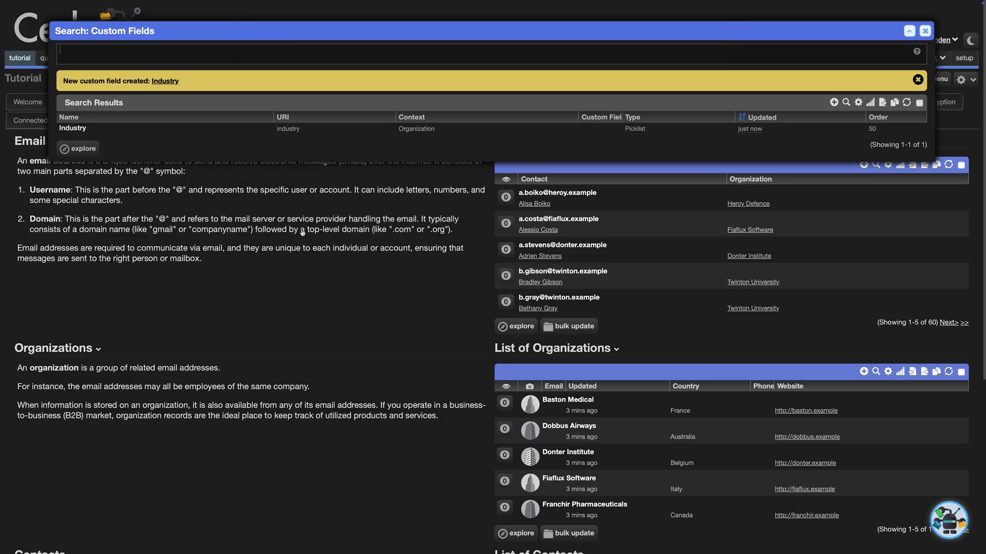
{"action": "key", "text": "Escape"}
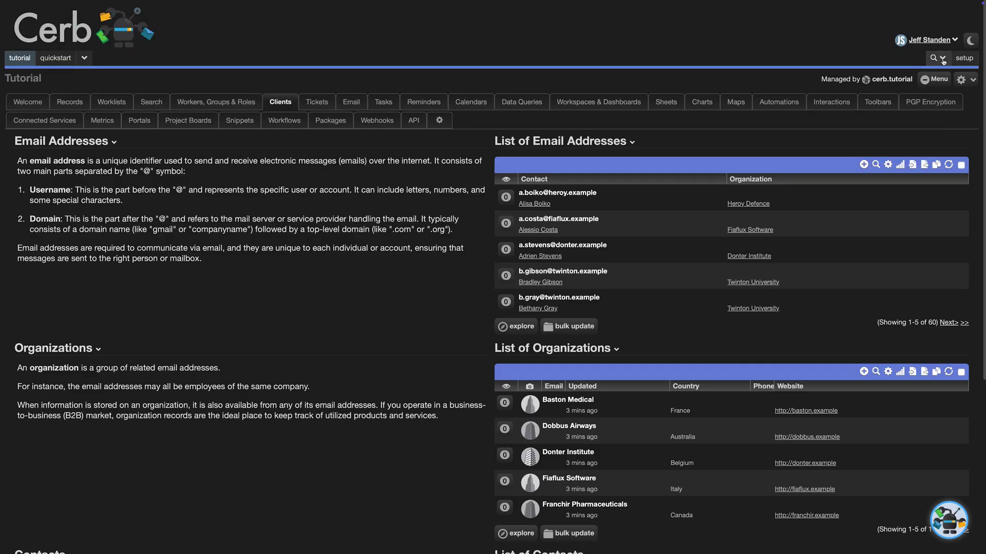
Search Organizations and add the Industry column to the results.
{"action": "left_click", "coordinate": [934, 58]}
{"action": "left_click", "coordinate": [854, 142]}
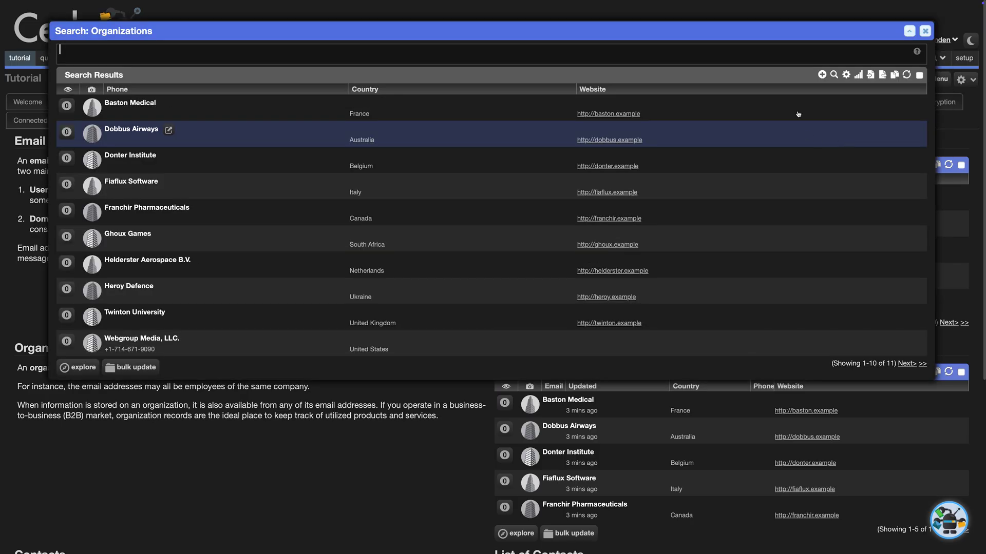
{"action": "left_click", "coordinate": [845, 75]}
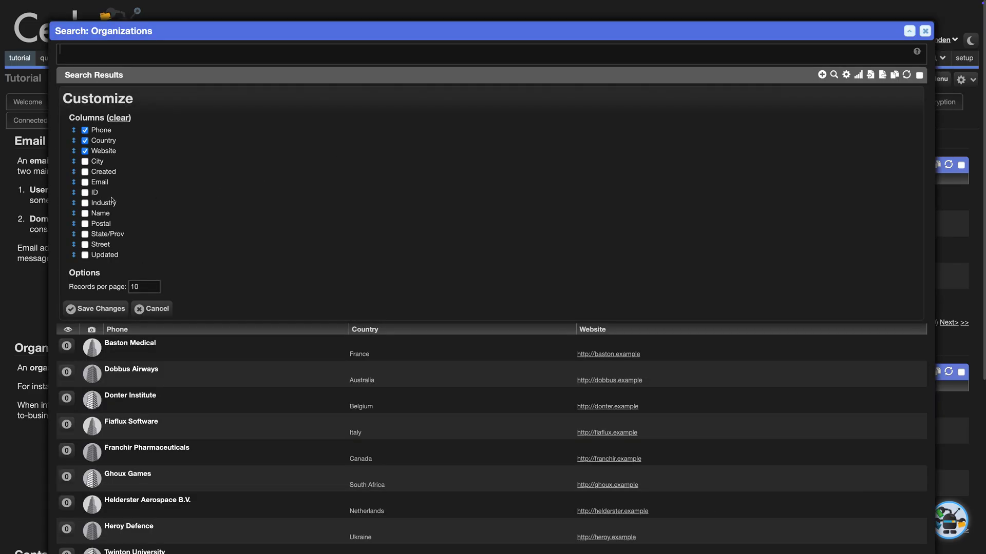
{"action": "left_click", "coordinate": [85, 202]}
{"action": "left_click", "coordinate": [96, 309]}
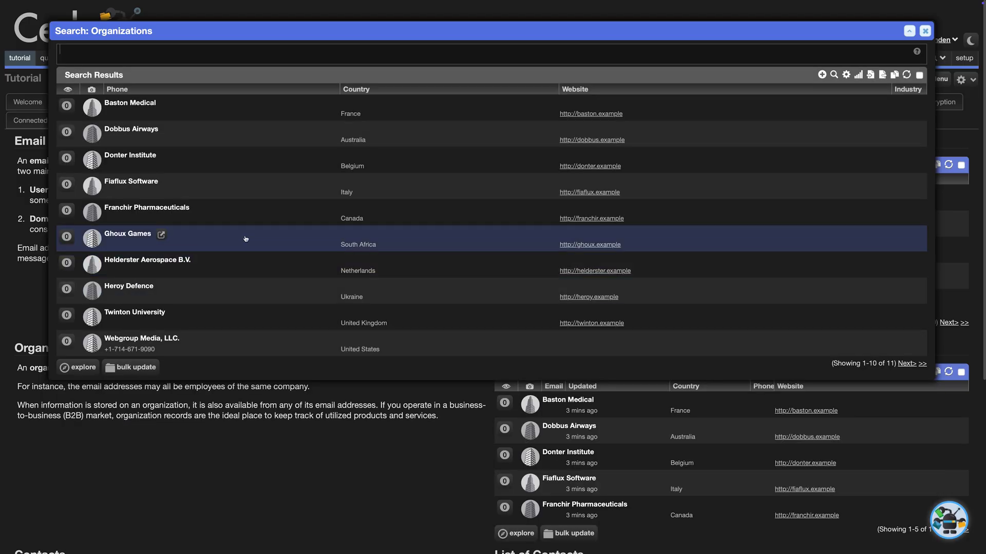
Bulk-set Industry to Health Care for Baston Medical and Franchir Pharmaceuticals.
{"action": "left_click", "coordinate": [238, 111]}
{"action": "left_click", "coordinate": [239, 213]}
{"action": "left_click", "coordinate": [131, 367]}
{"action": "left_click", "coordinate": [339, 180]}
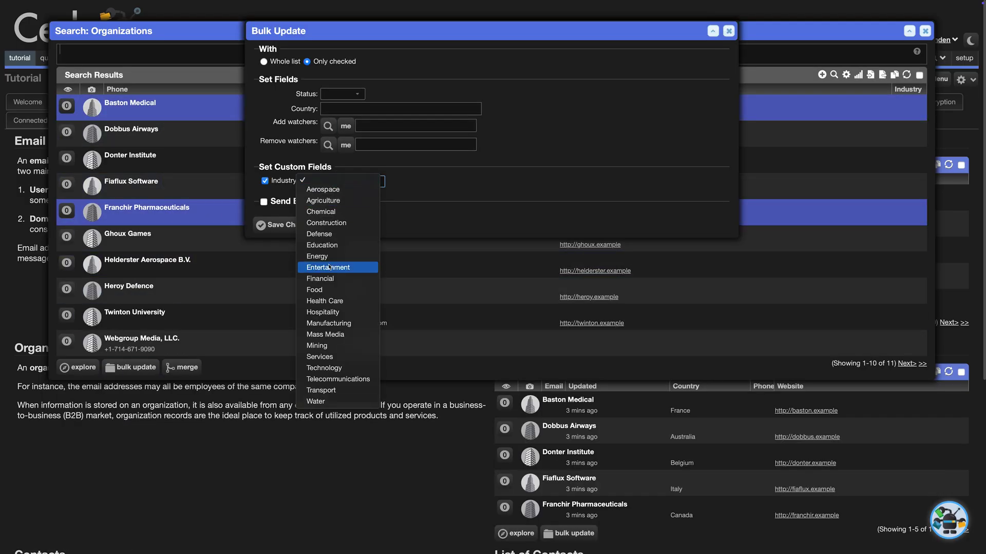
{"action": "left_click", "coordinate": [325, 300]}
{"action": "left_click", "coordinate": [275, 225]}
Filter to industry:null and bulk-assign an industry to Dobbus Airways and Helderster Aerospace B.V.
{"action": "left_click", "coordinate": [205, 54]}
{"action": "type", "text": "industry:nu"}
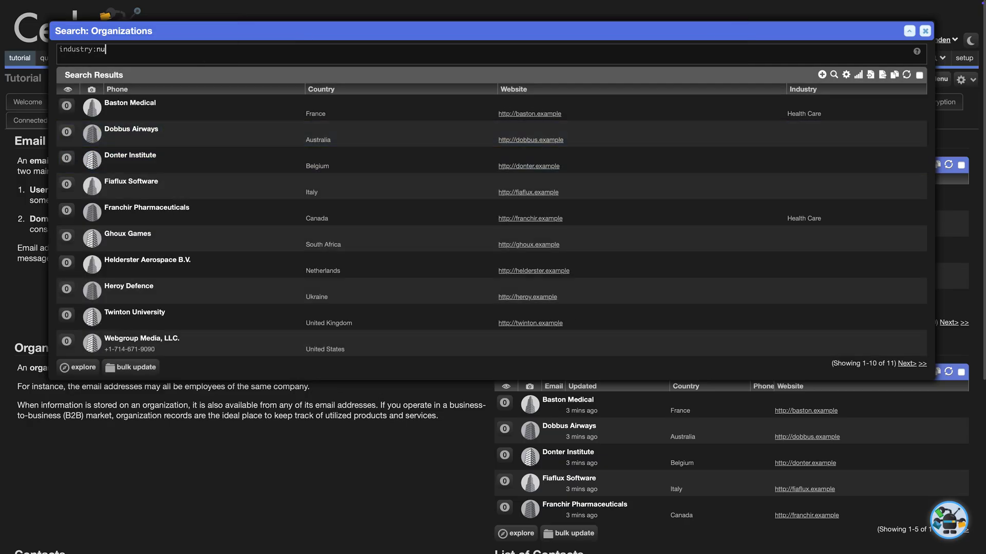
{"action": "type", "text": "ll"}
{"action": "left_click", "coordinate": [169, 123]}
{"action": "left_click", "coordinate": [148, 226]}
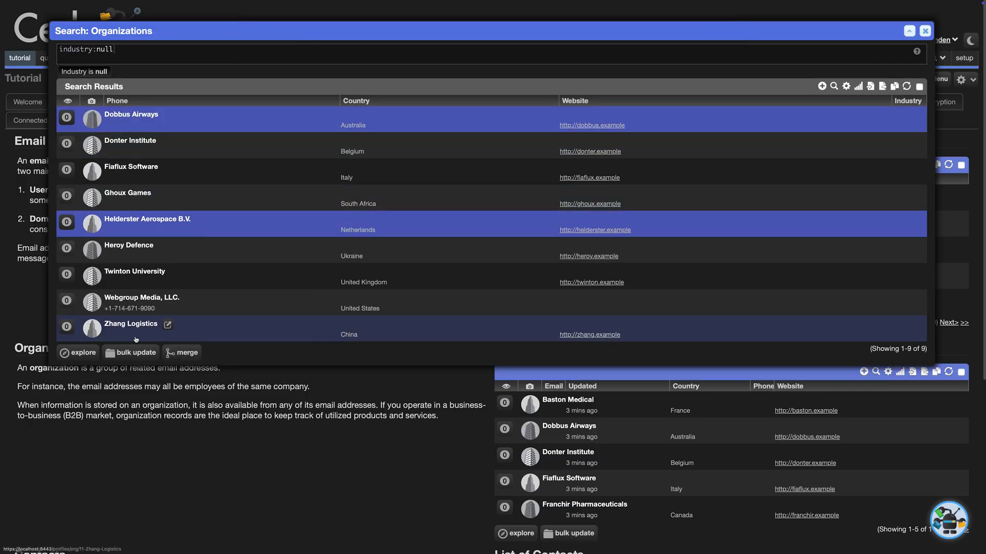
{"action": "left_click", "coordinate": [136, 352]}
{"action": "left_click", "coordinate": [339, 180]}
{"action": "left_click", "coordinate": [275, 224]}
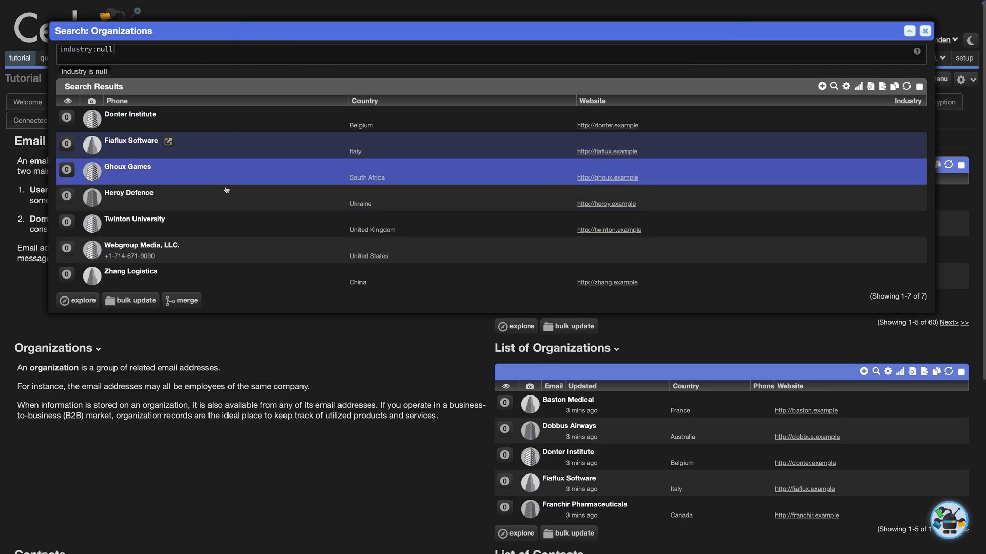
Bulk-set Industry to Mining for Webgroup Media and another unassigned organization.
{"action": "left_click", "coordinate": [185, 250]}
{"action": "left_click", "coordinate": [135, 301]}
{"action": "left_click", "coordinate": [336, 180]}
{"action": "left_click", "coordinate": [334, 347]}
{"action": "left_click", "coordinate": [286, 222]}
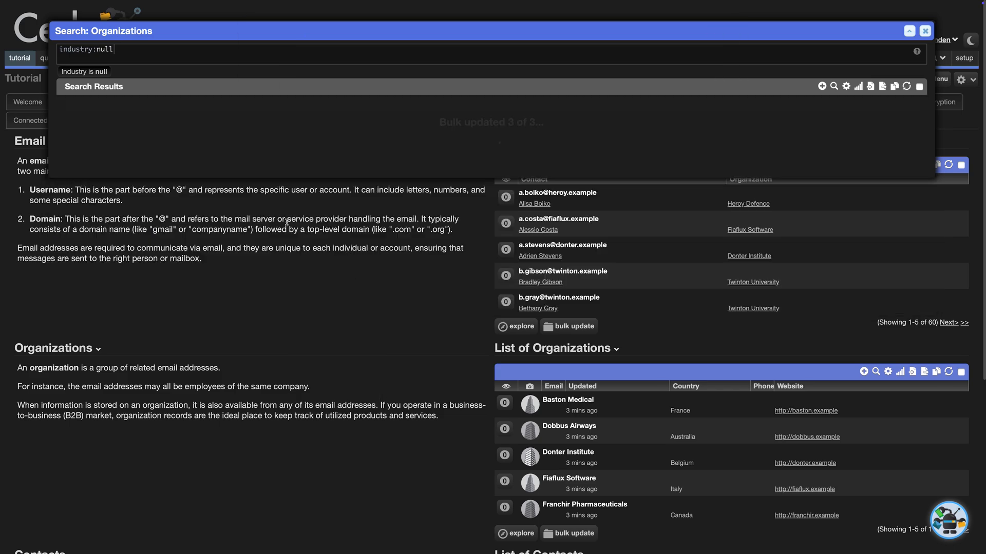
Give Donter Institute an industry and set Zhang Logistics' Industry to Transport.
{"action": "left_click", "coordinate": [170, 115]}
{"action": "left_click", "coordinate": [206, 260]}
{"action": "left_click", "coordinate": [188, 432]}
{"action": "left_click", "coordinate": [184, 308]}
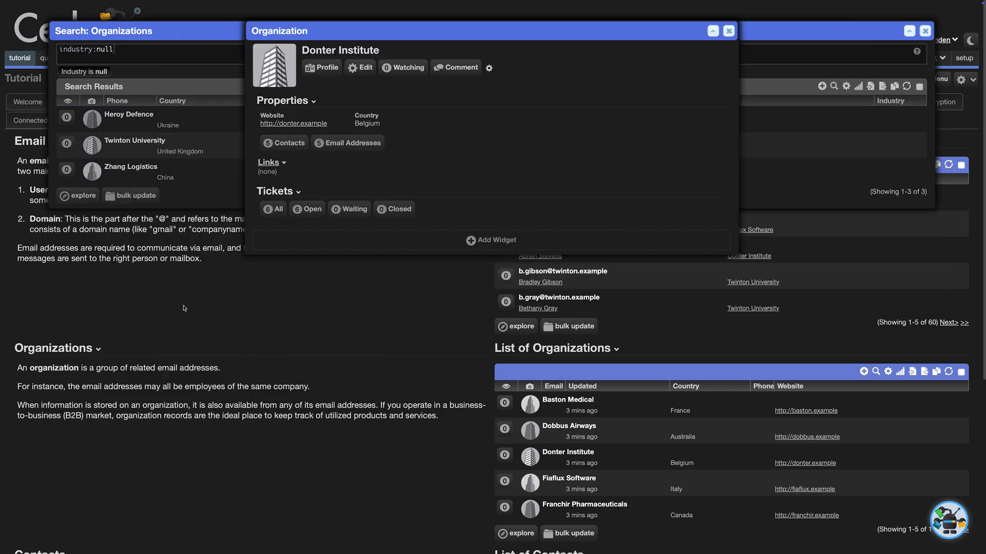
{"action": "left_click", "coordinate": [213, 169]}
{"action": "left_click", "coordinate": [360, 67]}
{"action": "left_click", "coordinate": [207, 264]}
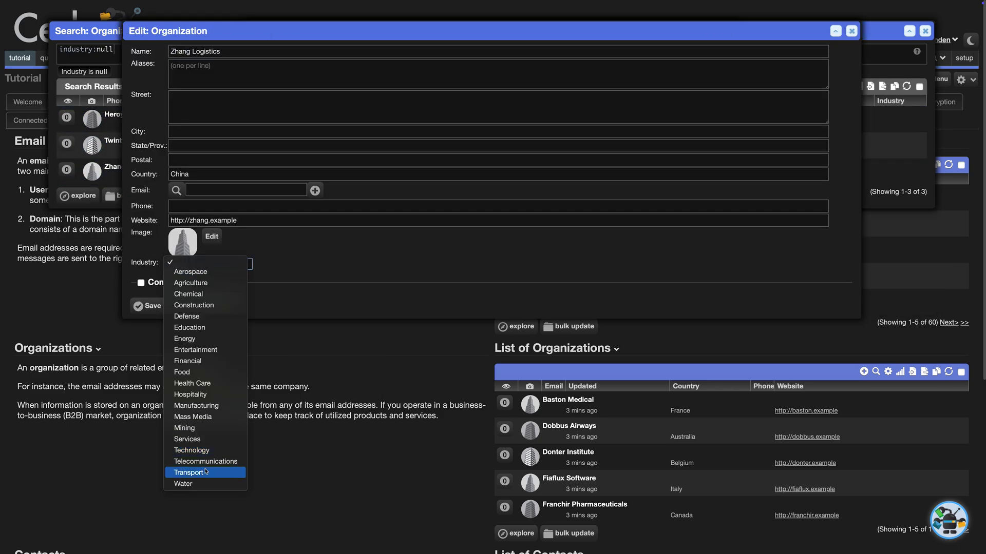
{"action": "left_click", "coordinate": [205, 472]}
{"action": "left_click", "coordinate": [146, 306]}
Assign industries to Twinton University and Heroy Defence so no organization remains unassigned.
{"action": "left_click", "coordinate": [213, 143]}
{"action": "left_click", "coordinate": [356, 64]}
{"action": "left_click", "coordinate": [208, 264]}
{"action": "left_click", "coordinate": [194, 327]}
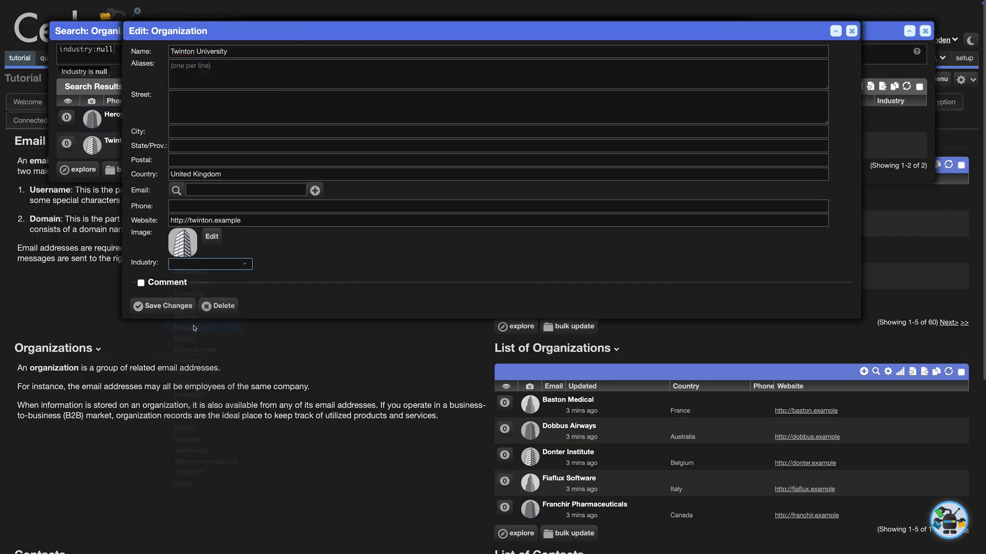
{"action": "left_click", "coordinate": [163, 306]}
{"action": "left_click", "coordinate": [113, 115]}
{"action": "left_click", "coordinate": [359, 68]}
{"action": "left_click", "coordinate": [208, 264]}
{"action": "left_click", "coordinate": [187, 316]}
{"action": "left_click", "coordinate": [163, 306]}
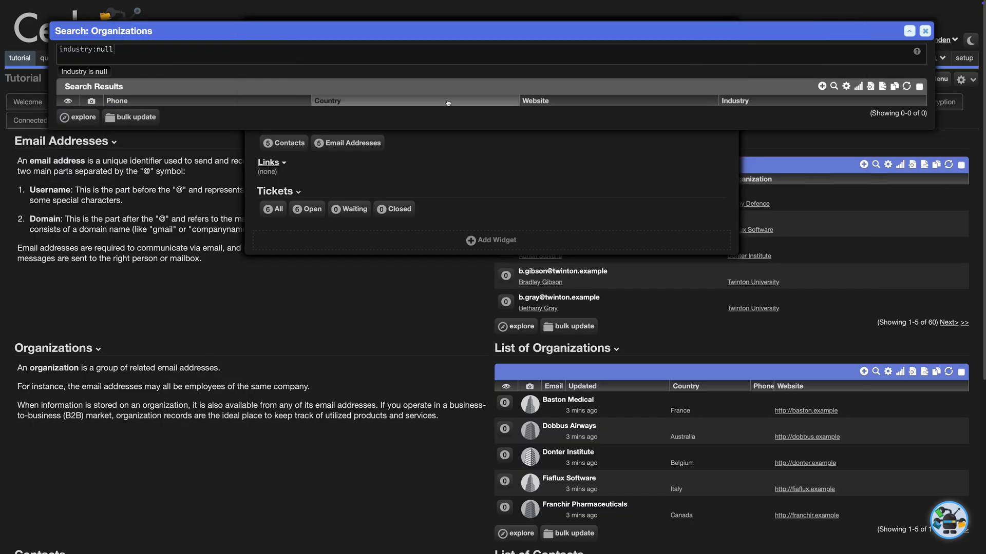
{"action": "key", "text": "Escape"}
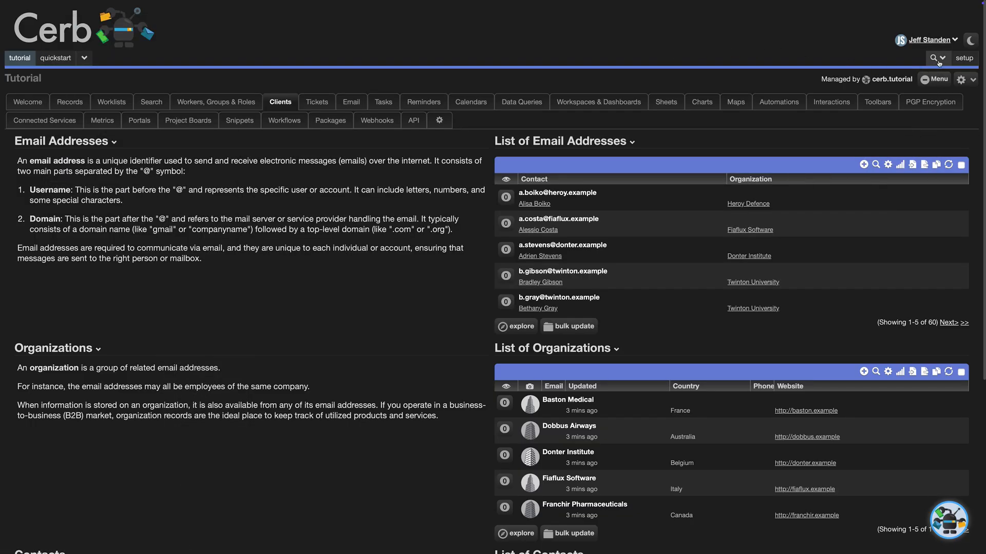
Ask Search with AI for 'orgs in Europe within health care or aerospace', finding 2 organizations.
{"action": "left_click", "coordinate": [937, 58]}
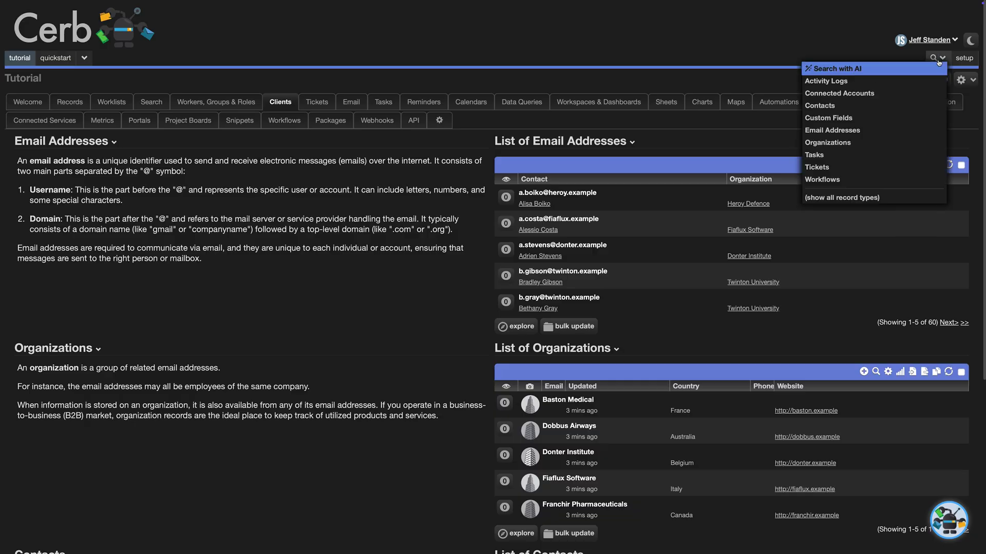
{"action": "left_click", "coordinate": [891, 70]}
{"action": "type", "text": "orgs in Eu"}
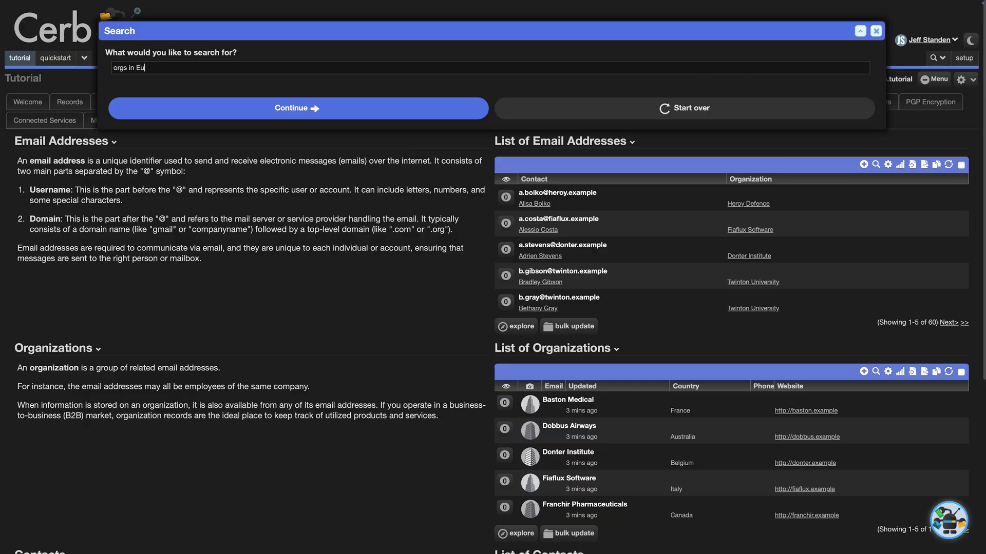
{"action": "type", "text": "rope within health care or aerospace"}
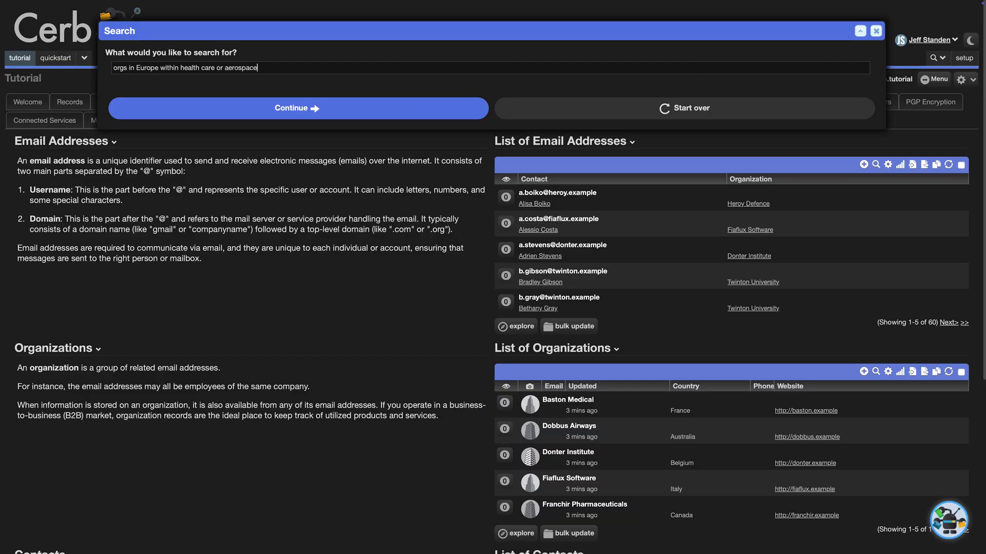
{"action": "key", "text": "Return"}
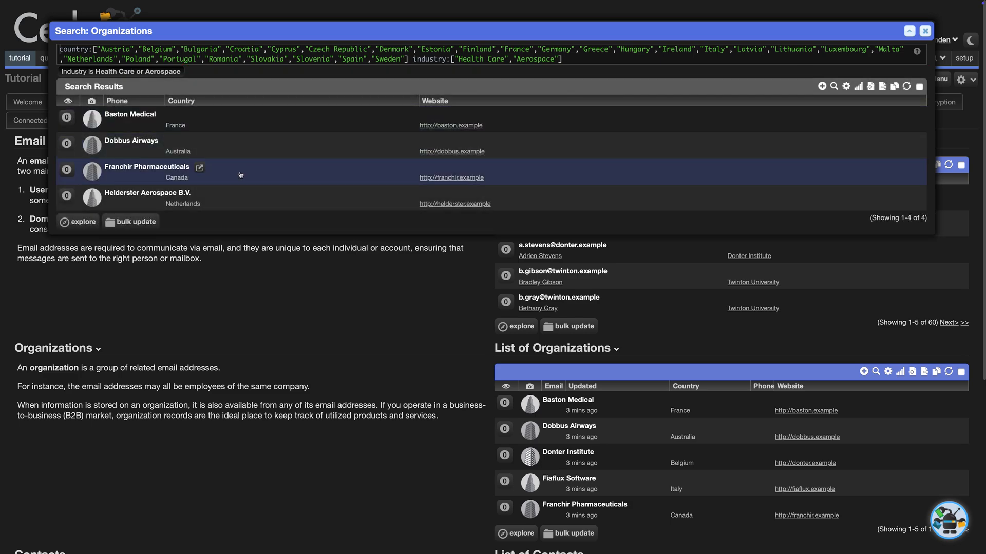
{"action": "key", "text": "Escape"}
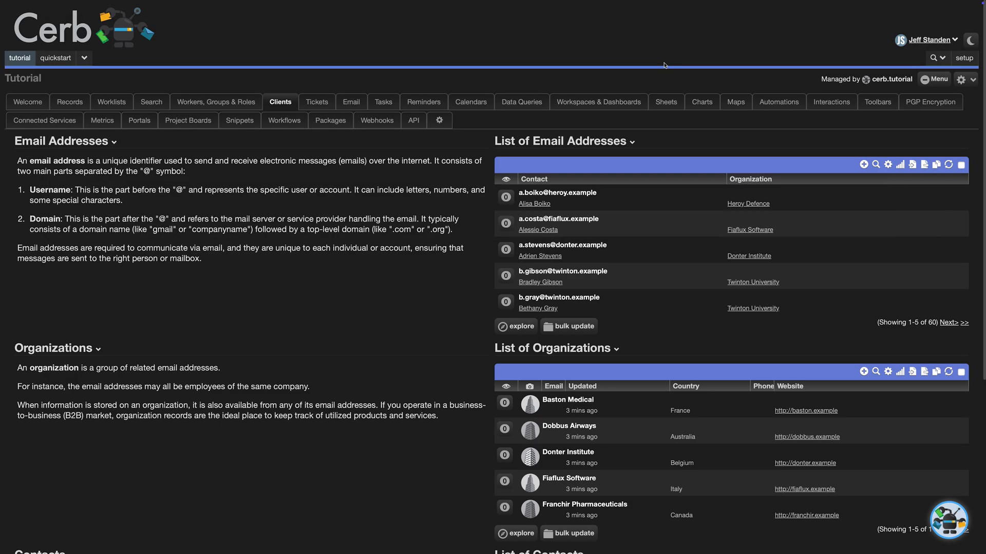
Ask the AI search for one worker's past-year tickets with importance above 10 from health care companies.
{"action": "left_click", "coordinate": [934, 58]}
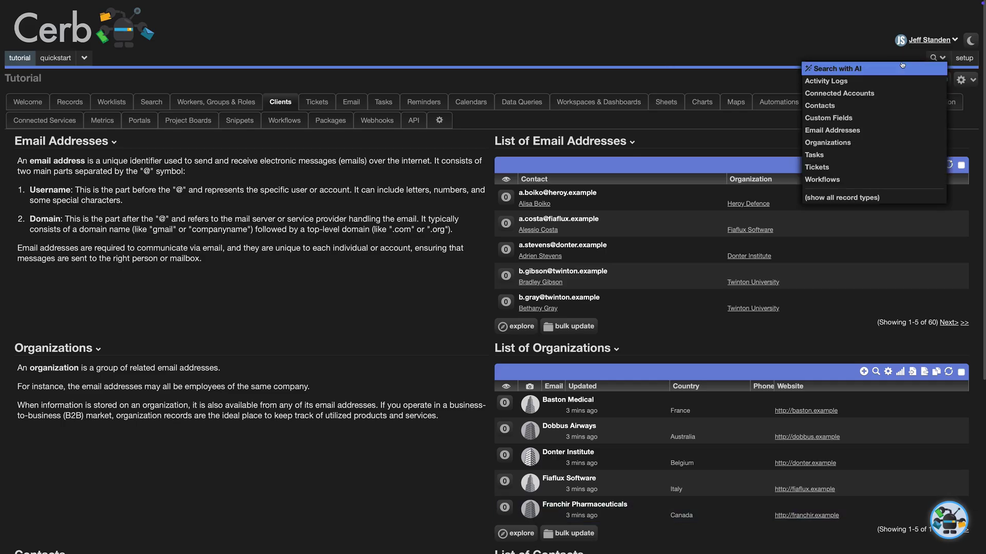
{"action": "left_click", "coordinate": [893, 67]}
{"action": "type", "text": "Tic"}
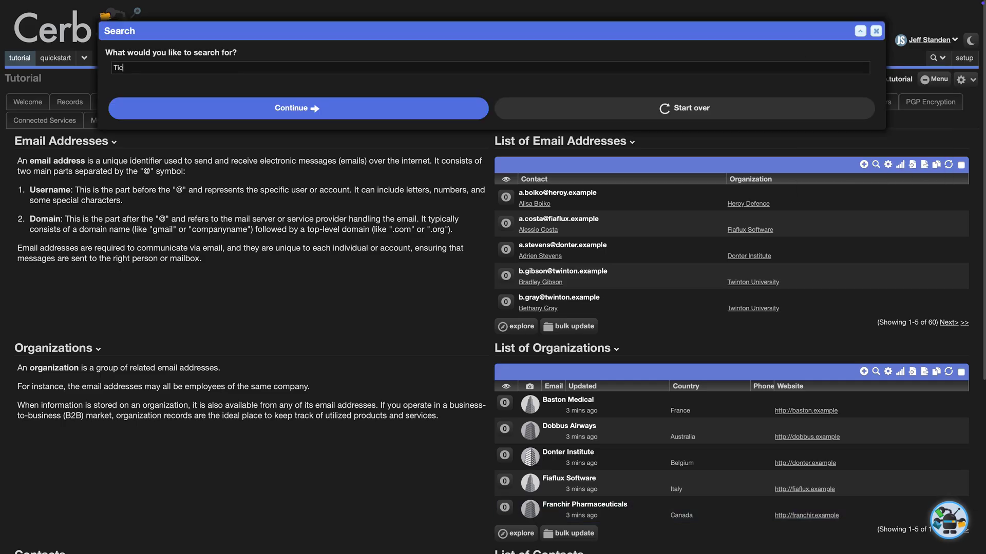
{"action": "type", "text": "kets owned by Kina from the past year of importanc"}
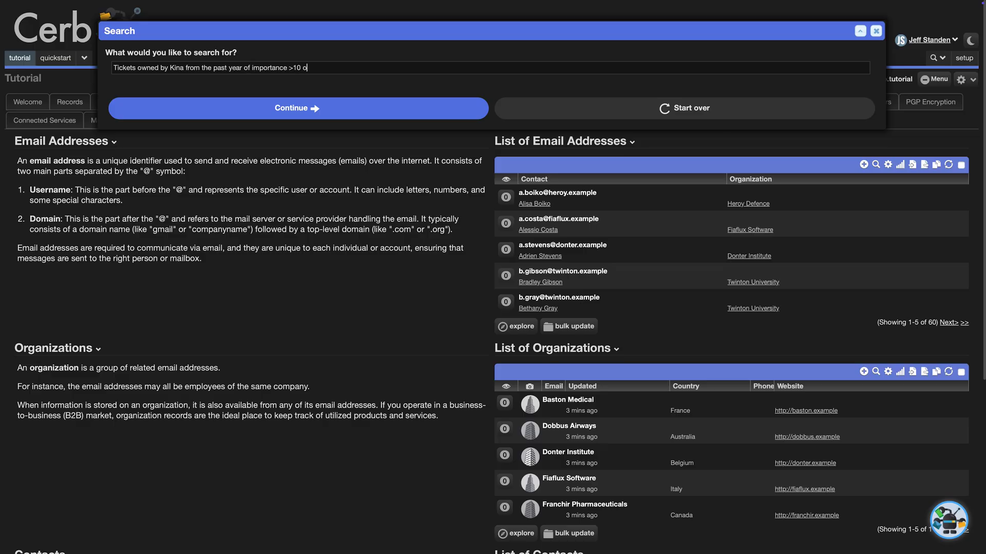
{"action": "type", "text": "e >10 from health care companies"}
{"action": "key", "text": "Return"}
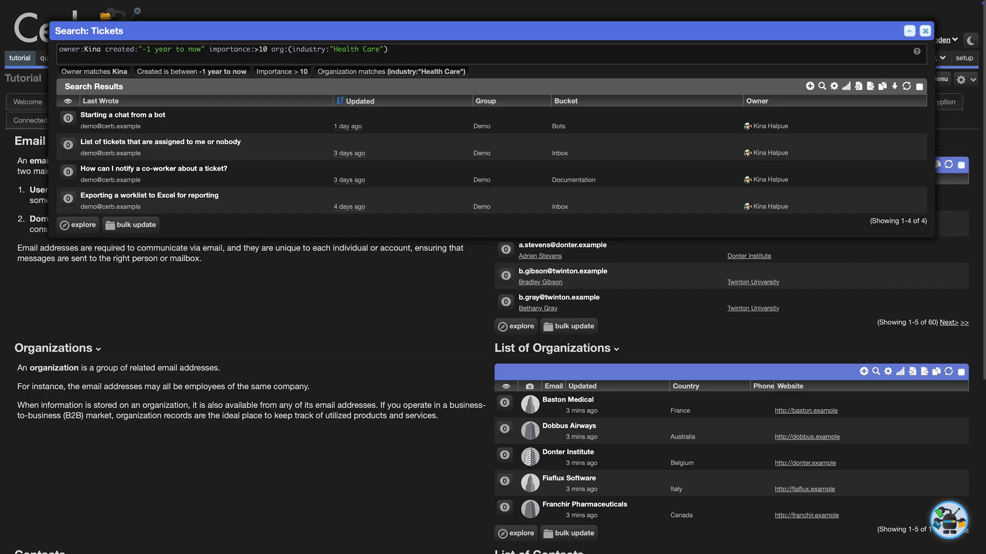
Add Organization to the first ticket's Properties card, then view Baston Medical and close the popups.
{"action": "left_click", "coordinate": [154, 115]}
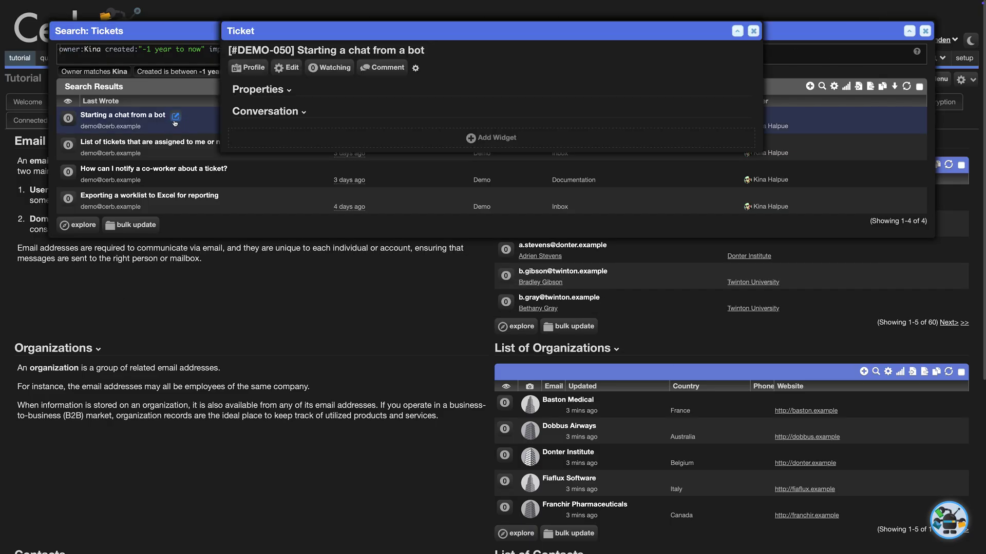
{"action": "left_click", "coordinate": [264, 90]}
{"action": "left_click", "coordinate": [265, 102]}
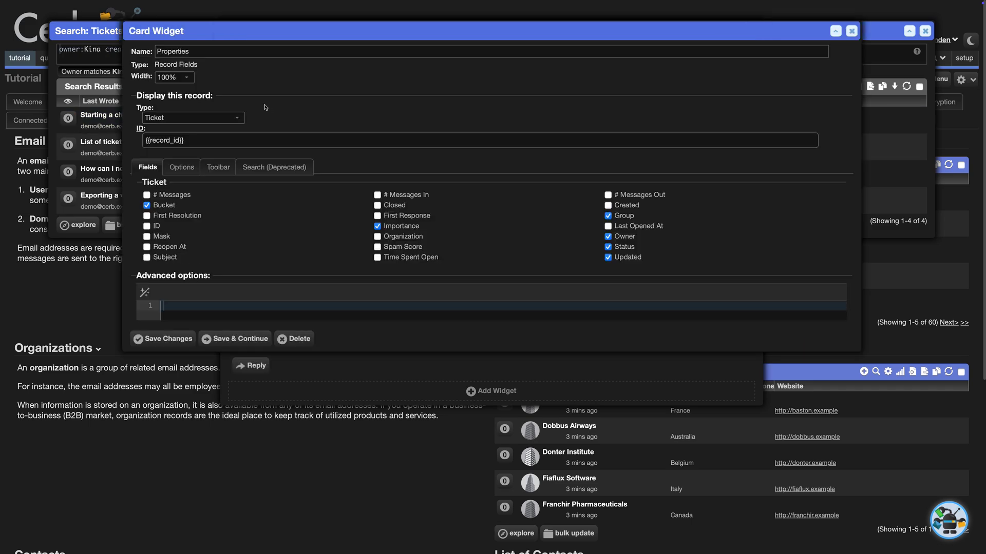
{"action": "left_click", "coordinate": [403, 238]}
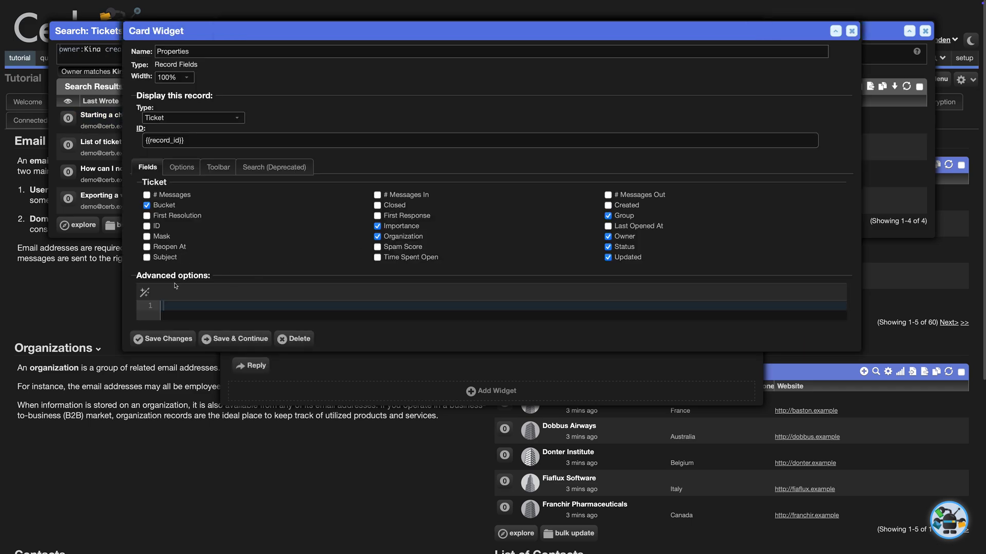
{"action": "left_click", "coordinate": [163, 340]}
{"action": "left_click", "coordinate": [579, 115]}
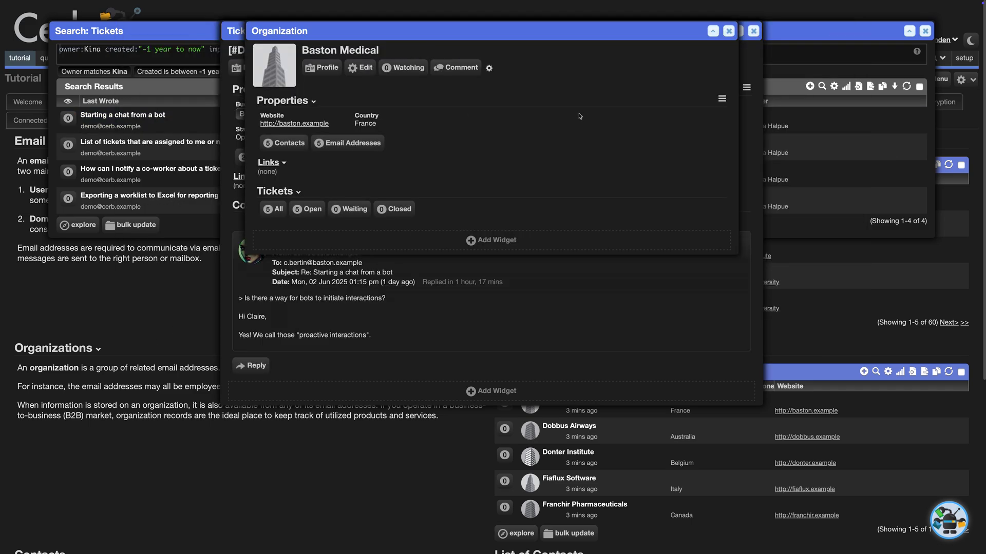
{"action": "key", "text": "Escape"}
{"action": "key", "text": "Escape"}
{"action": "key", "text": "Escape"}
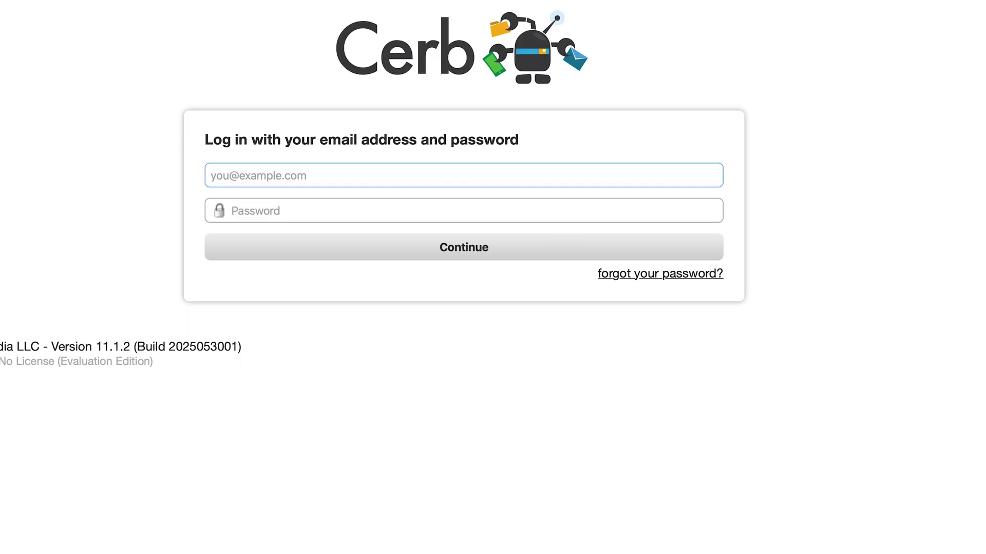
Try signing in as another worker with a wrong password so authentication fails.
{"action": "type", "text": "mar"}
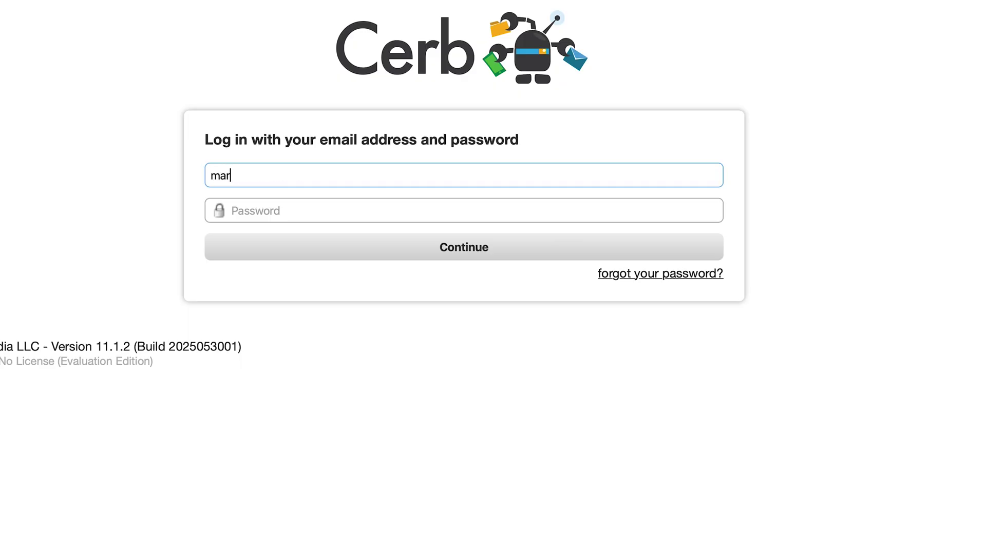
{"action": "type", "text": "a@cerb.example"}
{"action": "key", "text": "Tab"}
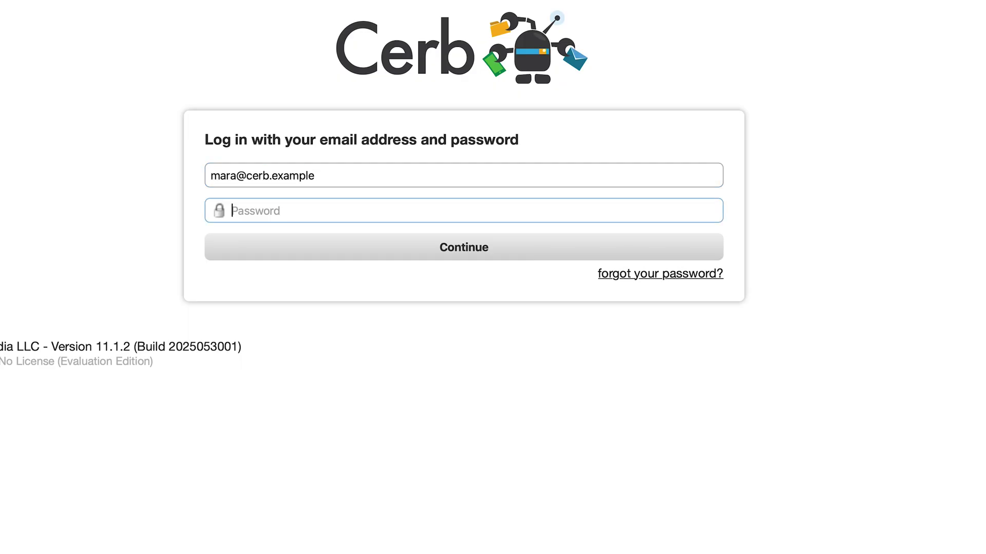
{"action": "type", "text": "•••••••••••••"}
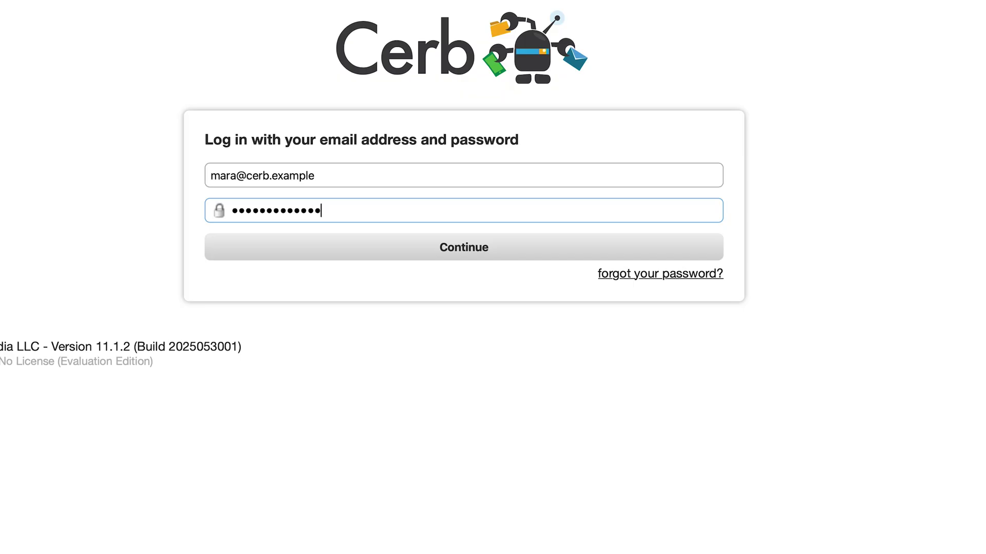
{"action": "key", "text": "Return"}
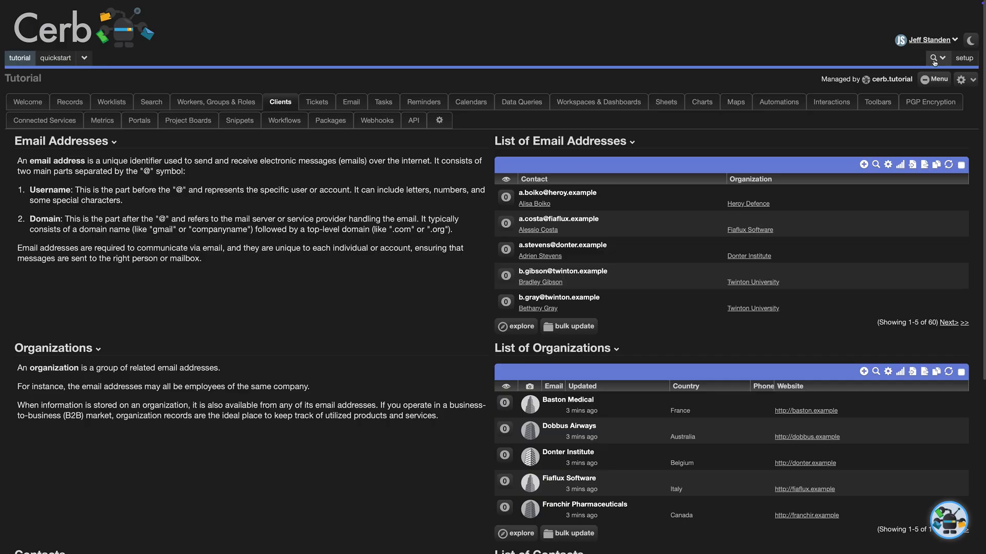
{"action": "left_click", "coordinate": [927, 61]}
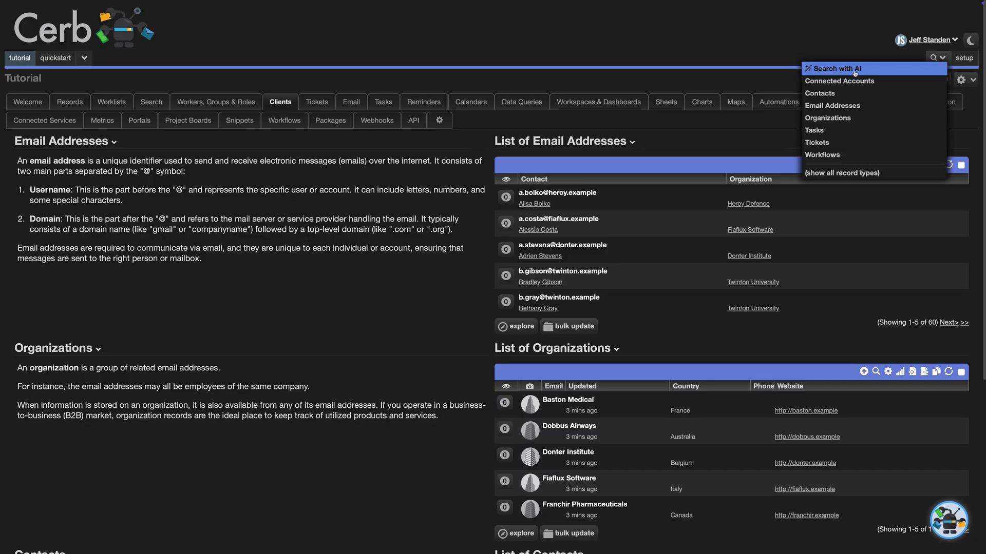
{"action": "left_click", "coordinate": [855, 70]}
{"action": "type", "text": "failed logins"}
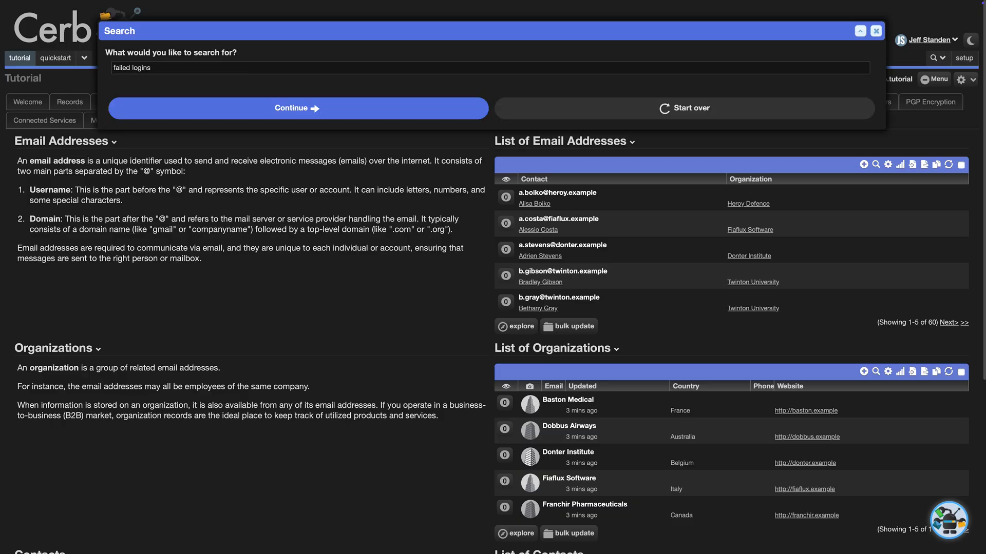
{"action": "key", "text": "Return"}
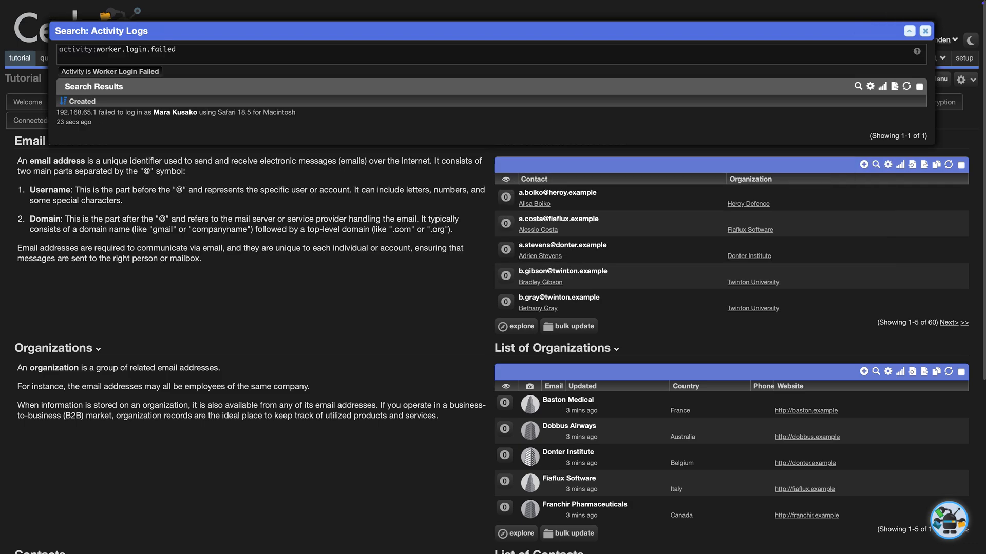
{"action": "key", "text": "Escape"}
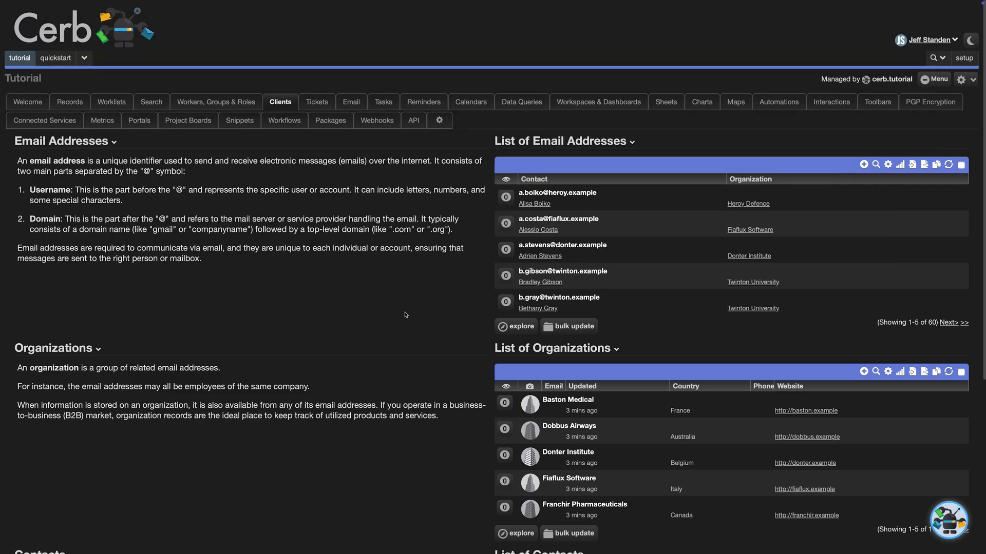
Open the wgm.agent.search workflow and its wgm.agent.search automation in the code editor.
{"action": "left_click", "coordinate": [284, 120]}
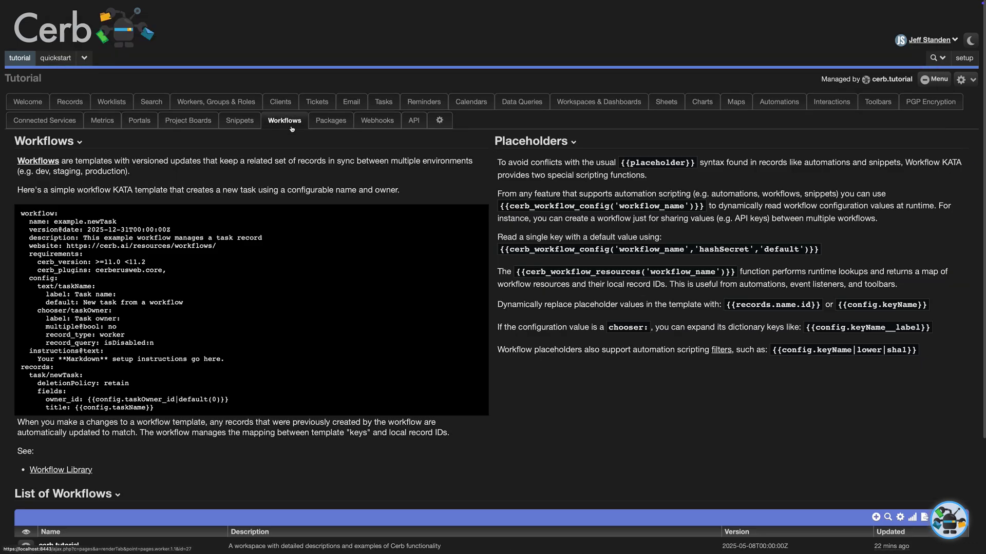
{"action": "scroll", "coordinate": [224, 356], "scroll_direction": "down", "scroll_amount": 3}
{"action": "left_click", "coordinate": [69, 484]}
{"action": "left_click", "coordinate": [307, 68]}
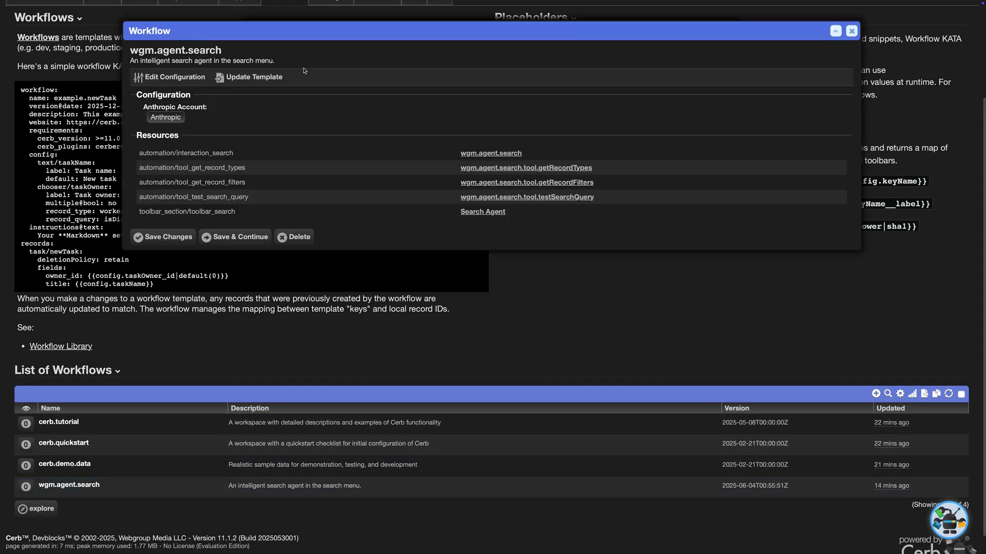
{"action": "left_click", "coordinate": [504, 154]}
{"action": "left_click", "coordinate": [313, 67]}
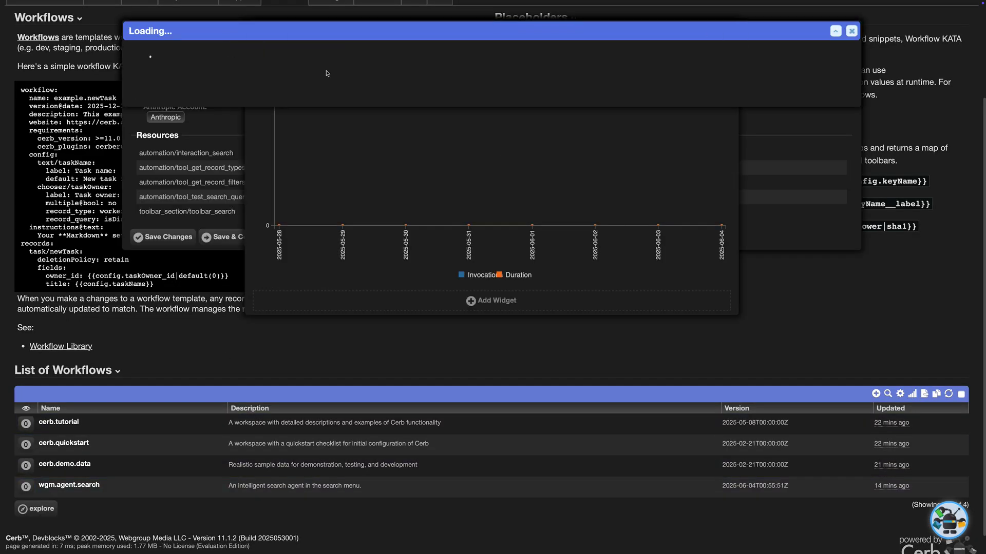
Review the agent's tools list, including disabled record types, test search query and get_record_filters.
{"action": "scroll", "coordinate": [421, 217], "scroll_direction": "down", "scroll_amount": 1}
{"action": "scroll", "coordinate": [421, 217], "scroll_direction": "down", "scroll_amount": 15}
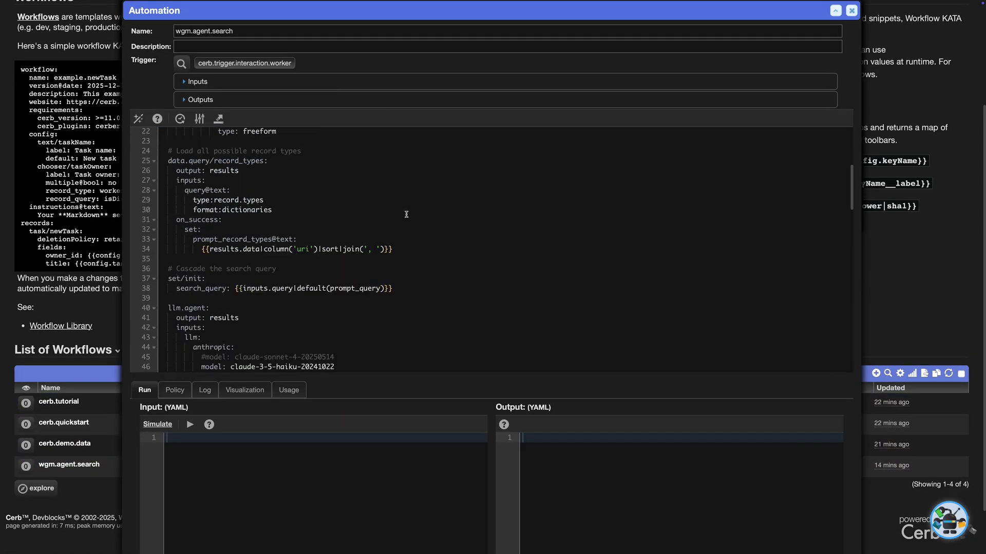
{"action": "scroll", "coordinate": [403, 210], "scroll_direction": "down", "scroll_amount": 10}
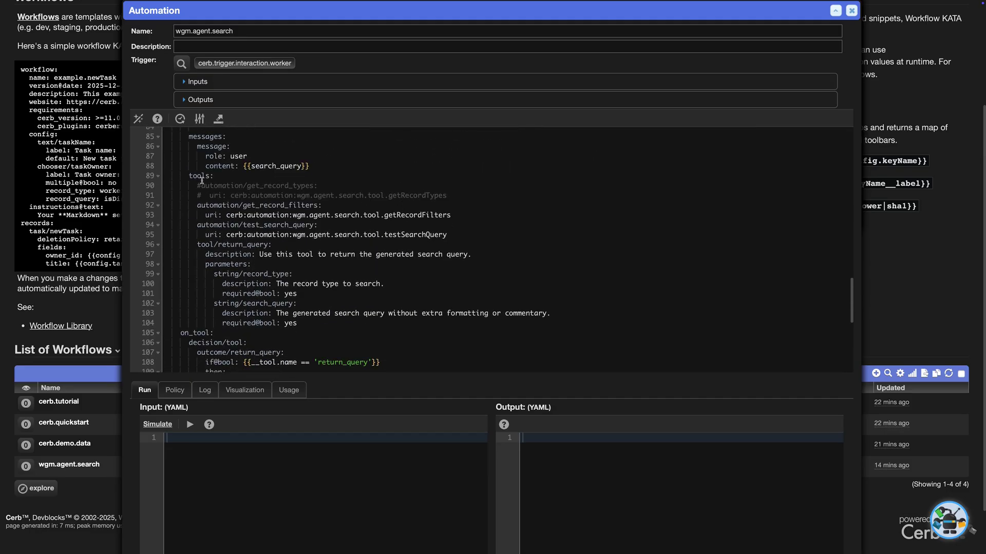
{"action": "left_click", "coordinate": [201, 180]}
{"action": "left_click", "coordinate": [242, 188]}
{"action": "left_click", "coordinate": [377, 235]}
{"action": "left_click", "coordinate": [380, 207]}
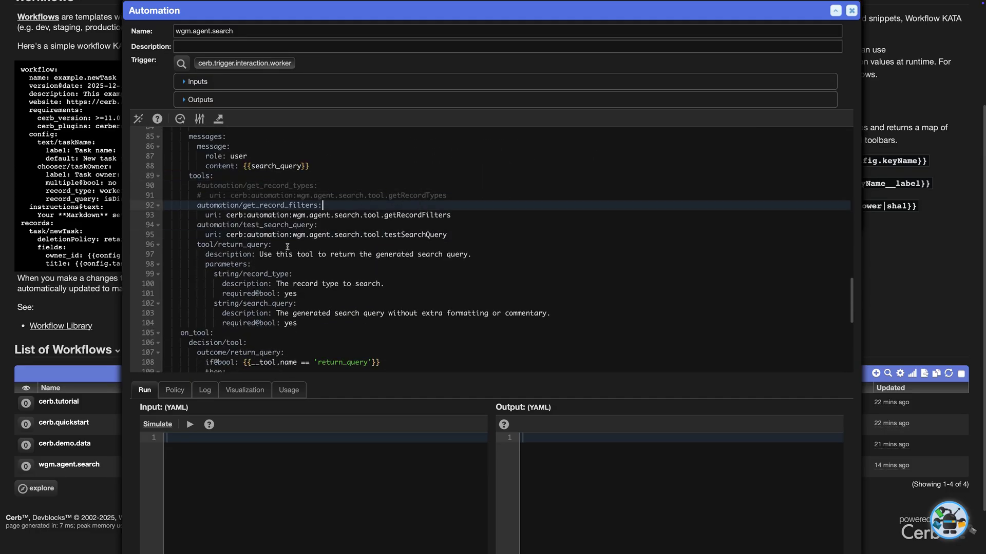
{"action": "scroll", "coordinate": [287, 247], "scroll_direction": "down", "scroll_amount": 3}
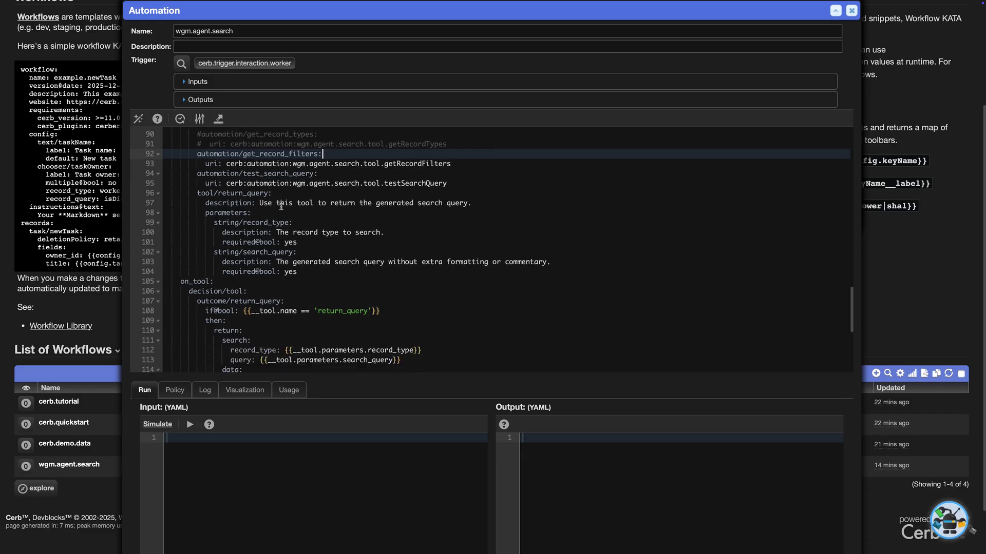
Inspect the return_query tool's outcome, its returned search result, and the fallback else branch.
{"action": "left_click", "coordinate": [207, 190]}
{"action": "left_click_drag", "start_coordinate": [197, 191], "coordinate": [279, 192]}
{"action": "scroll", "coordinate": [284, 195], "scroll_direction": "down", "scroll_amount": 5}
{"action": "scroll", "coordinate": [284, 195], "scroll_direction": "down", "scroll_amount": 2}
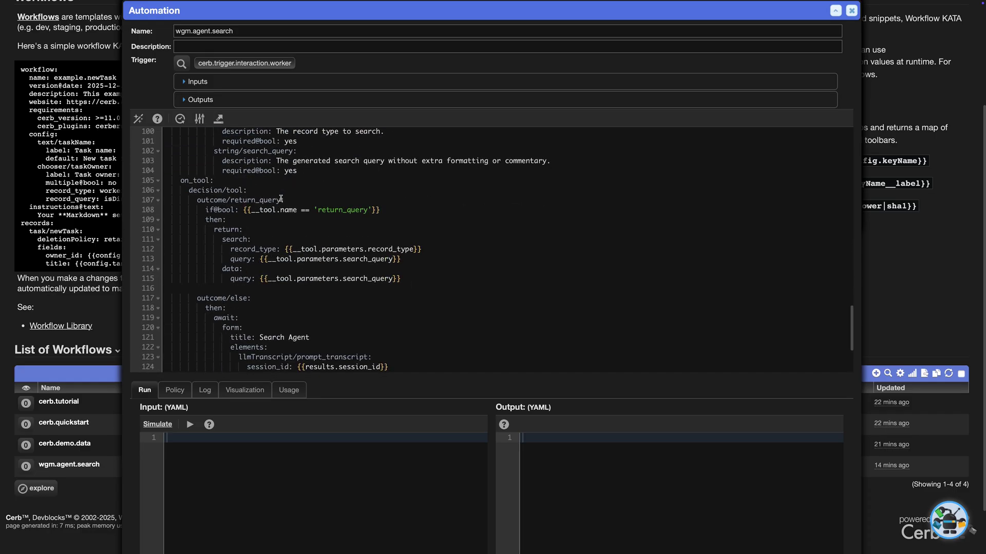
{"action": "left_click_drag", "start_coordinate": [197, 184], "coordinate": [285, 183]}
{"action": "left_click", "coordinate": [283, 211]}
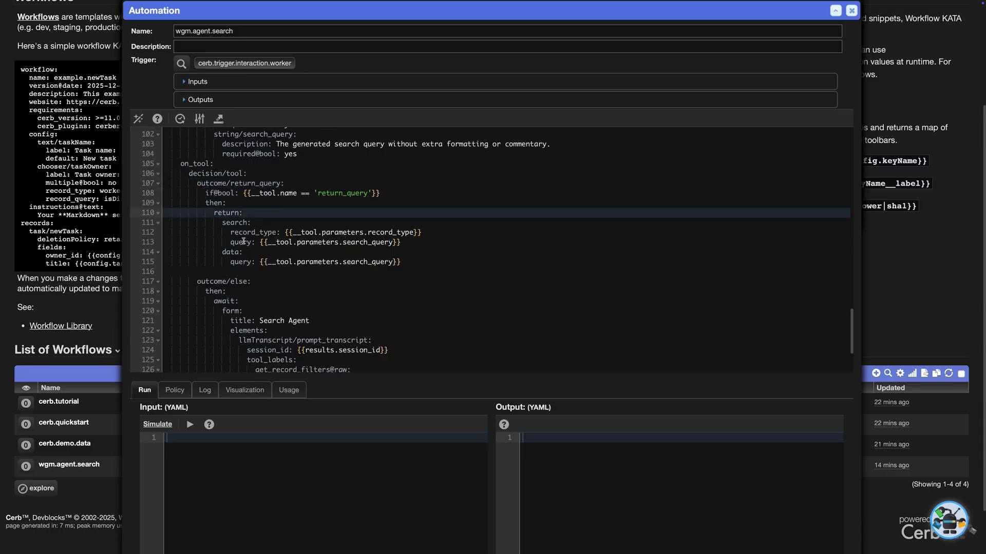
{"action": "double_click", "coordinate": [235, 213]}
{"action": "left_click", "coordinate": [235, 222]}
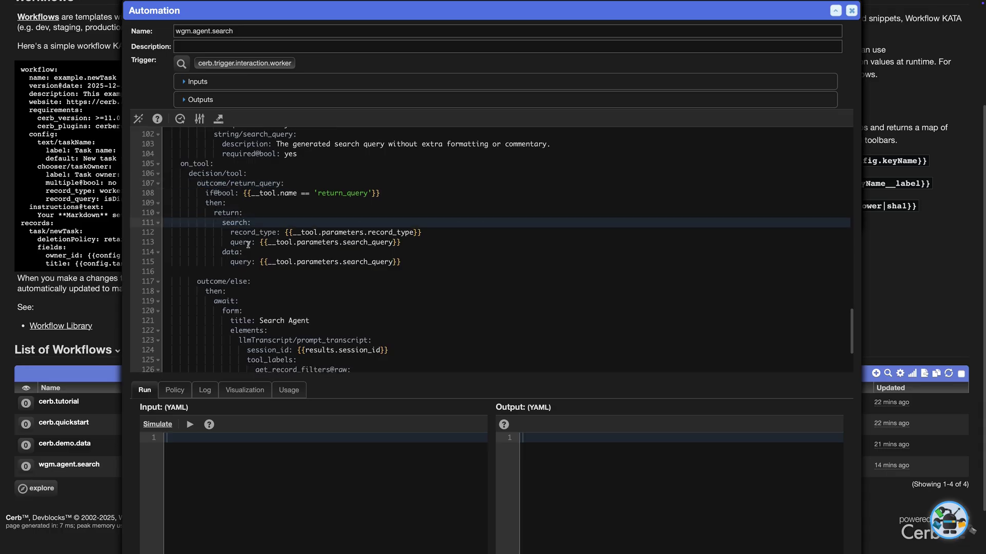
{"action": "left_click", "coordinate": [202, 283]}
{"action": "scroll", "coordinate": [202, 246], "scroll_direction": "down", "scroll_amount": 4}
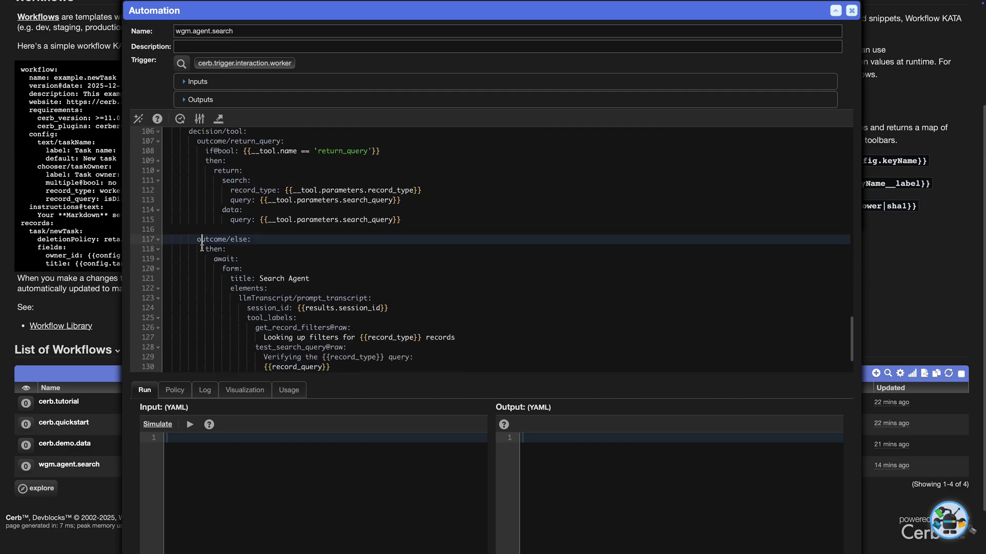
{"action": "scroll", "coordinate": [514, 182], "scroll_direction": "up", "scroll_amount": 15}
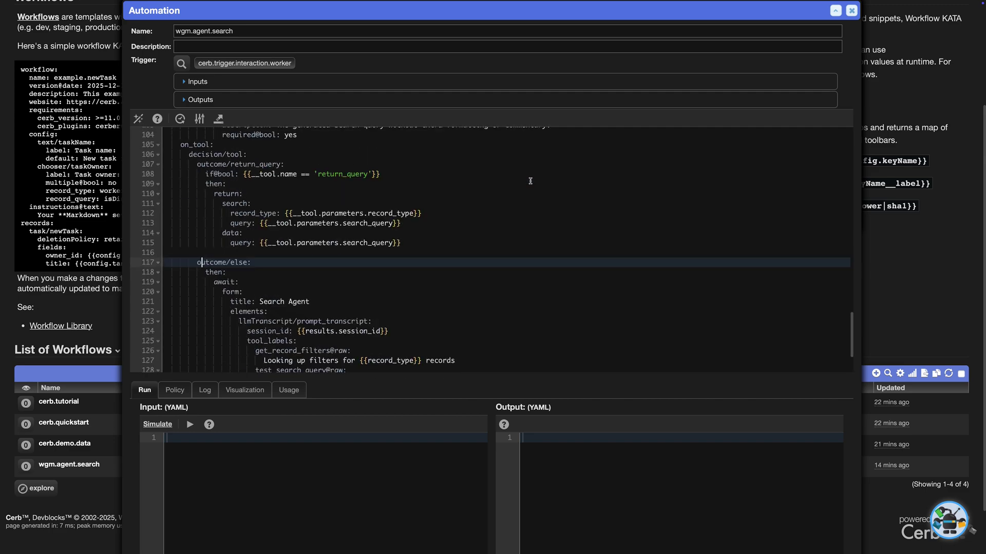
{"action": "scroll", "coordinate": [799, 79], "scroll_direction": "up", "scroll_amount": 3}
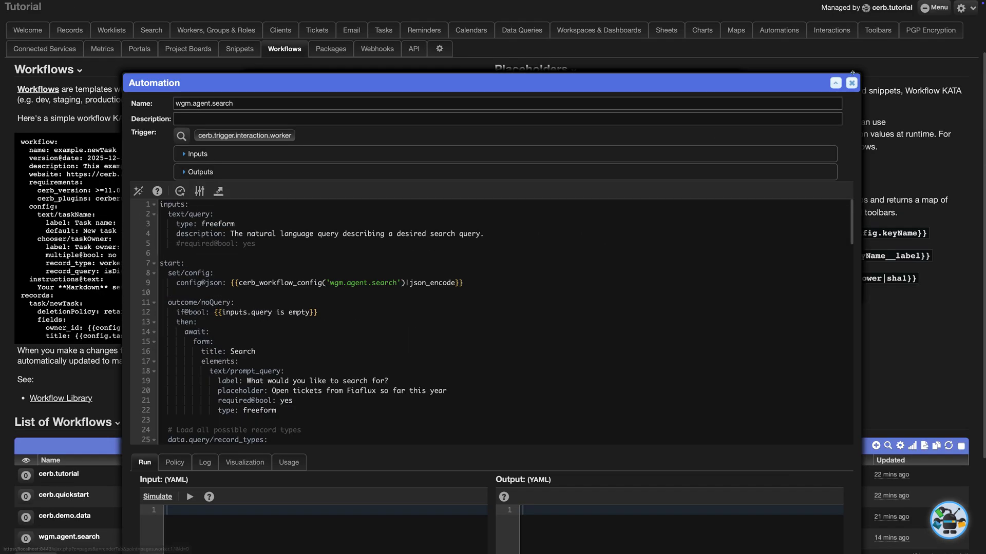